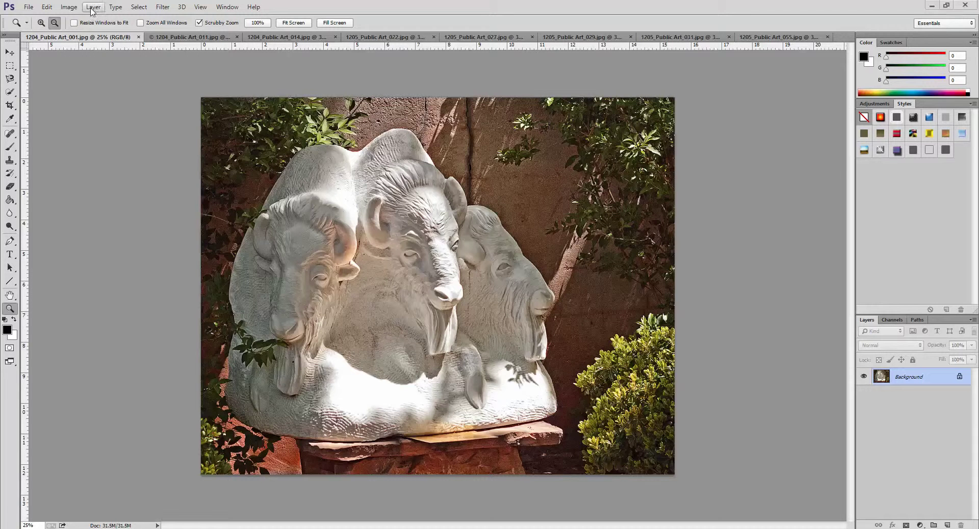
Set the canvas to absolute 50 × 40 inches, anchored top-left, with a white extension color.
click(75, 10)
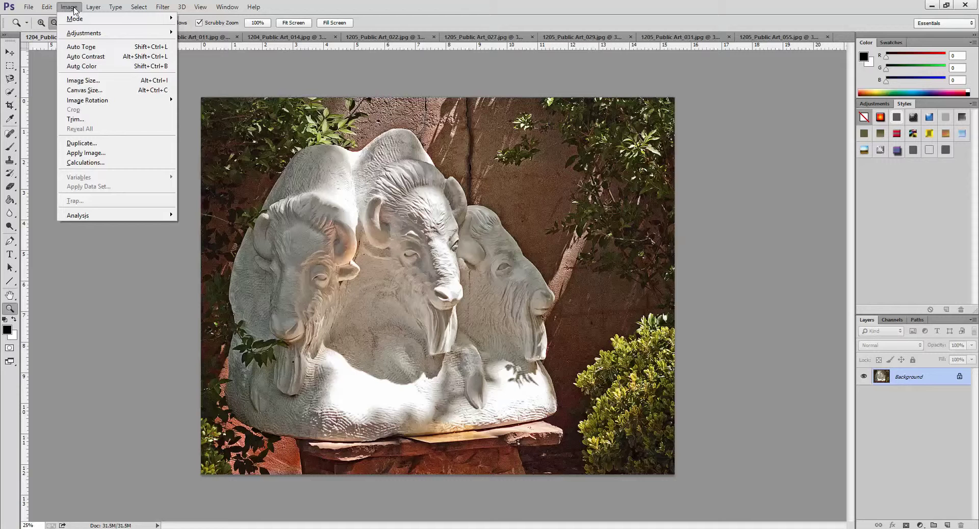
click(94, 90)
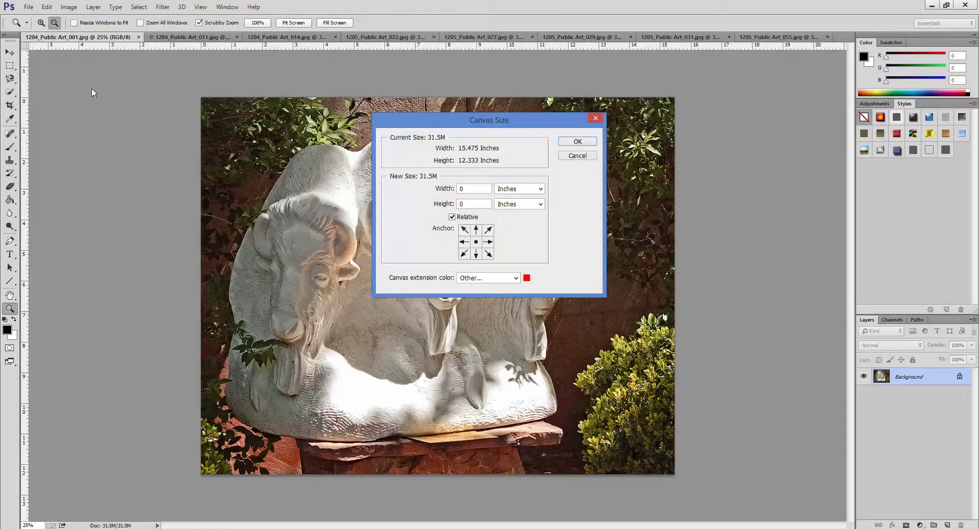
click(452, 216)
drag(461, 188, 484, 189)
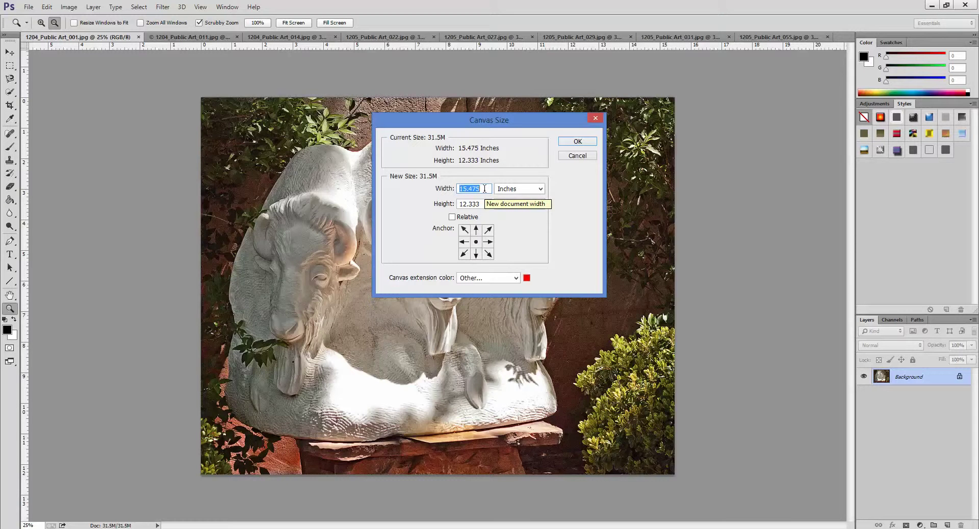
text(50)
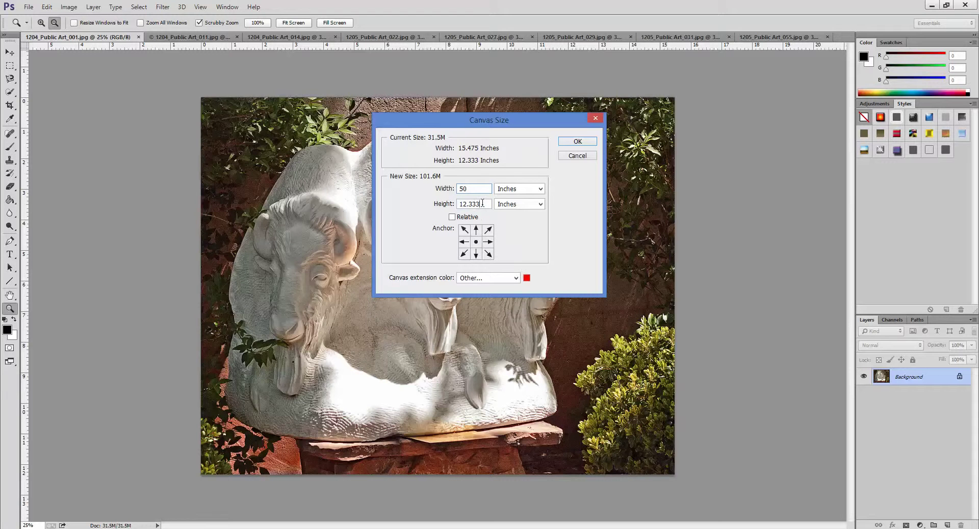
drag(482, 203, 455, 204)
text(4)
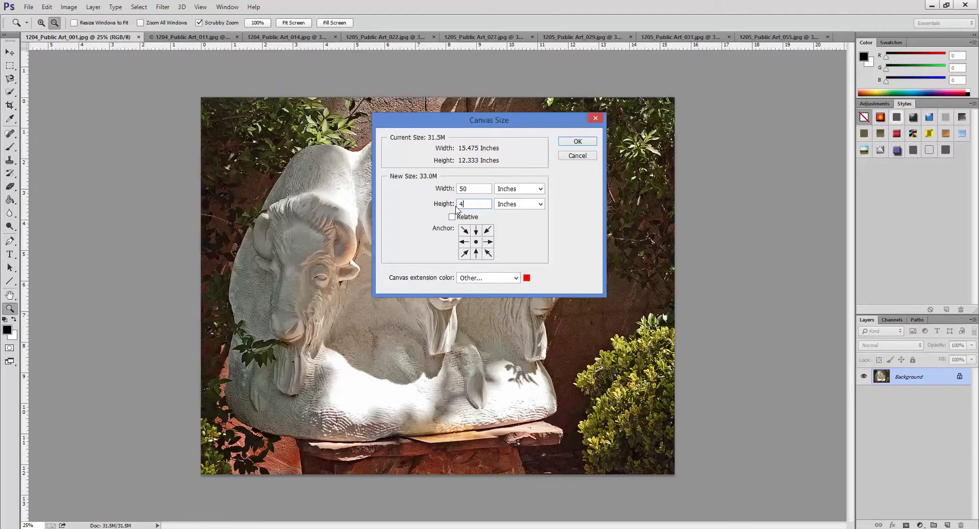
text(0)
click(464, 230)
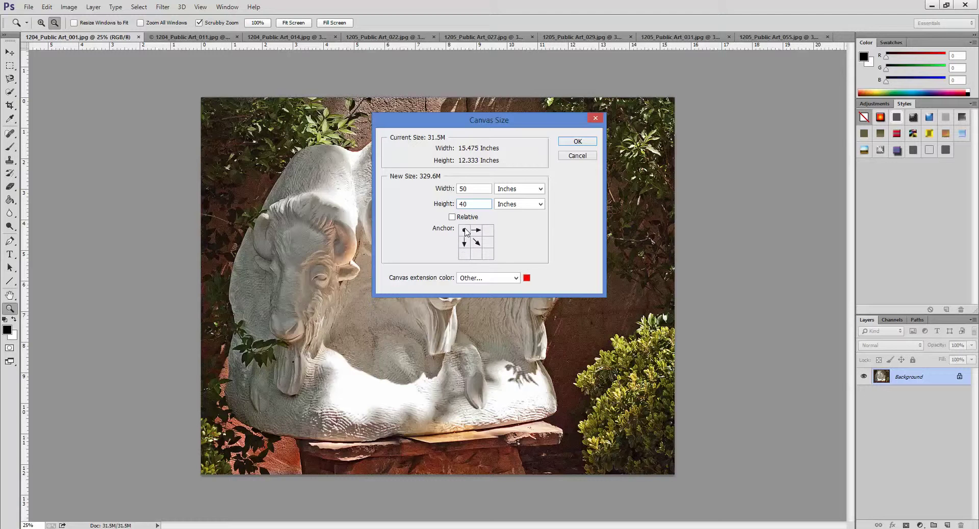
click(515, 278)
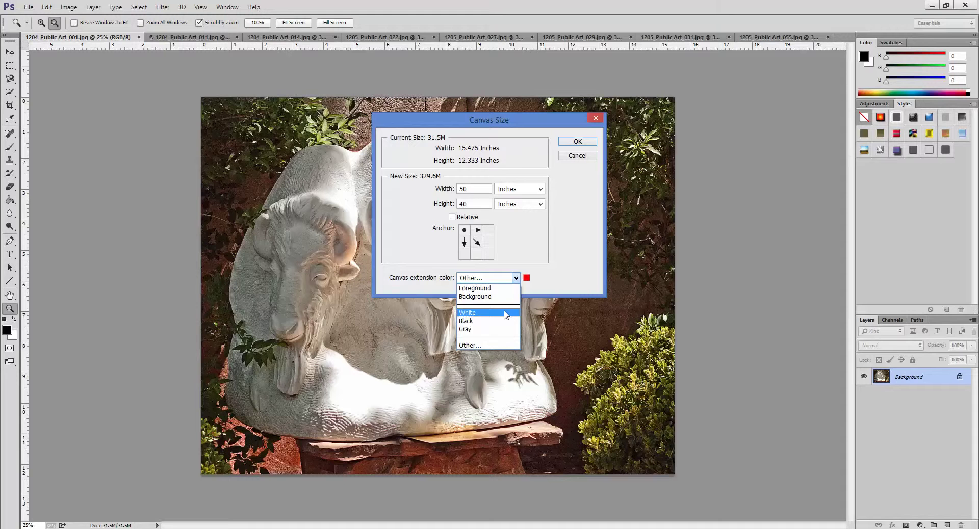
click(505, 313)
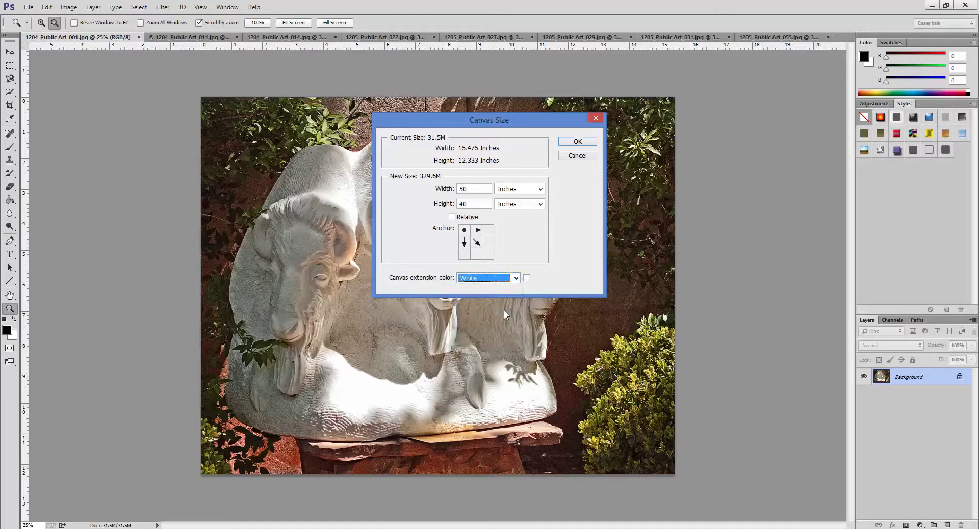
click(571, 143)
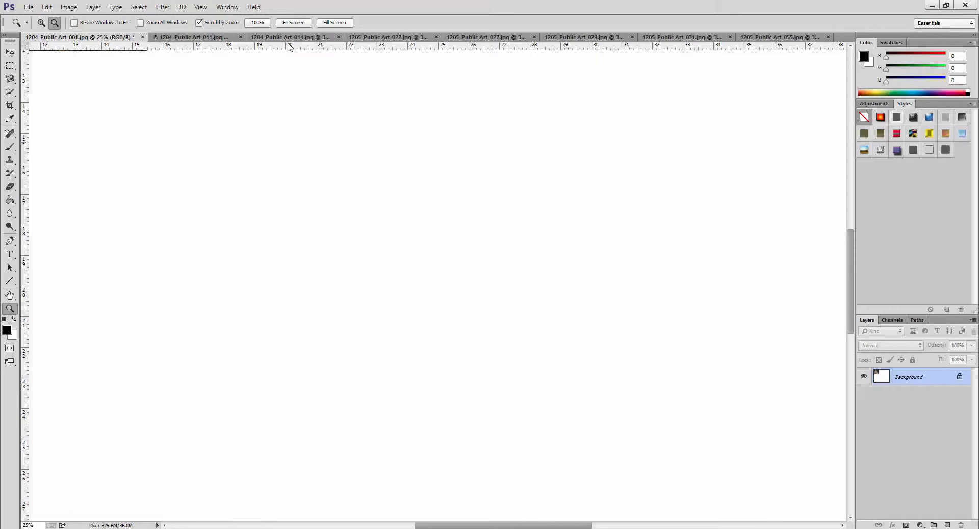
Duplicate the horse photo's Background layer into 1204_Public Art_001.jpg and return to that collage.
click(294, 23)
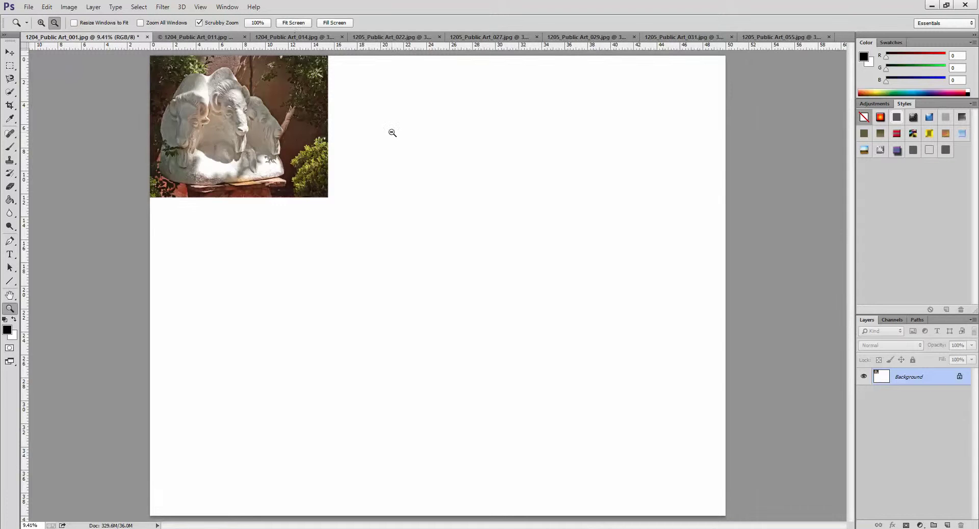
click(189, 39)
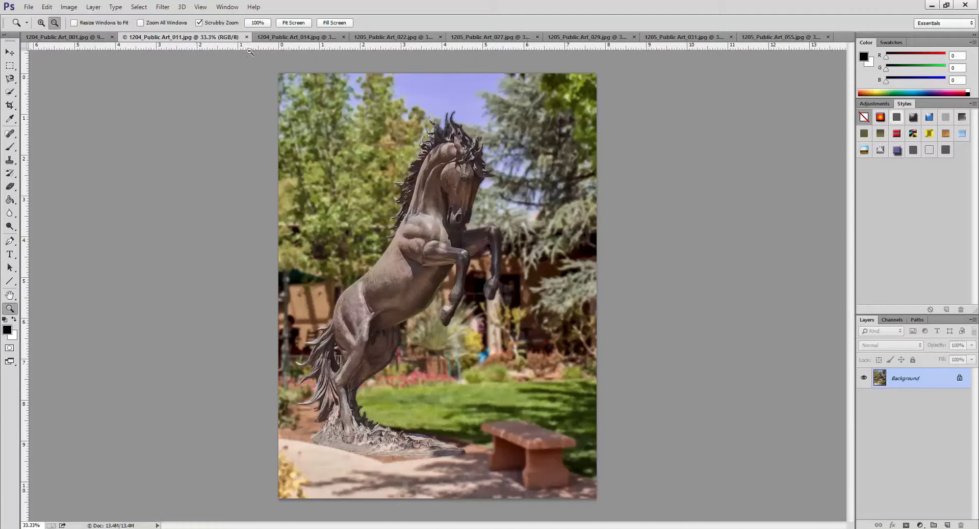
right_click(913, 387)
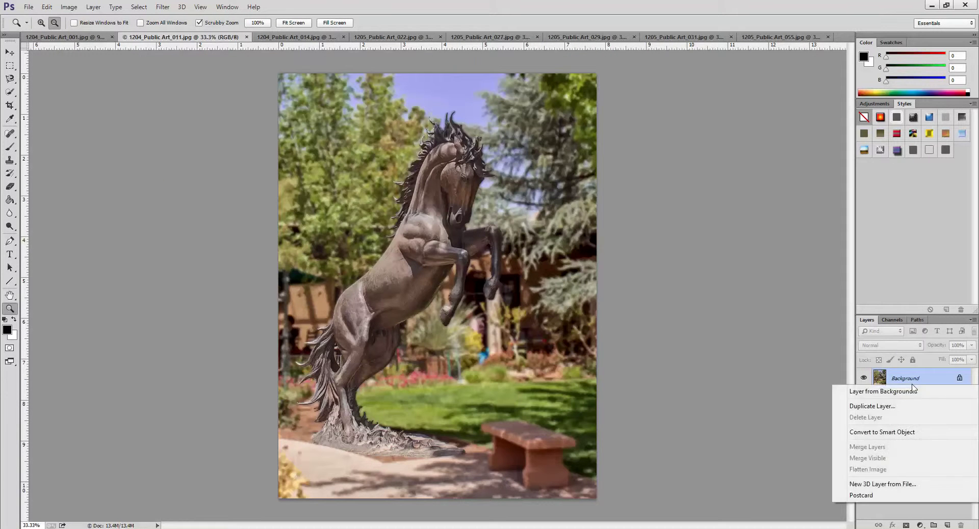
click(897, 408)
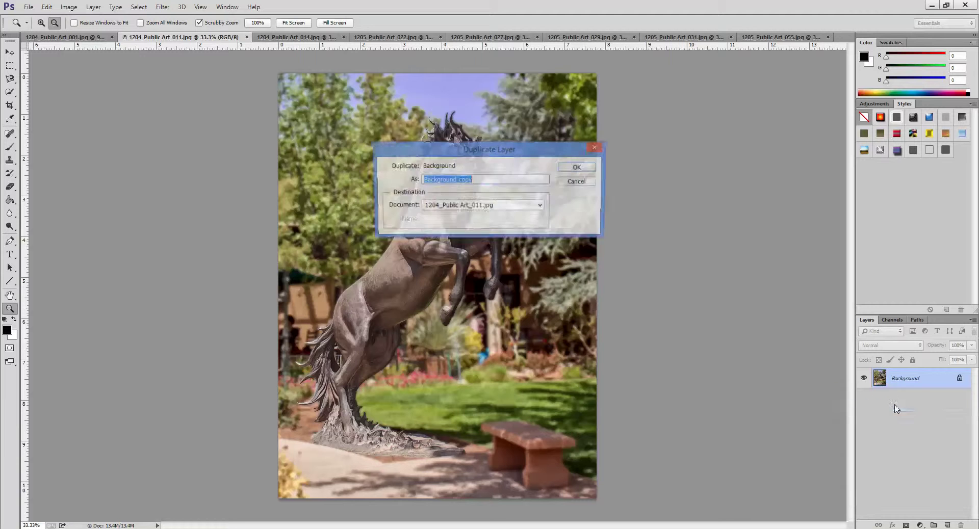
click(541, 206)
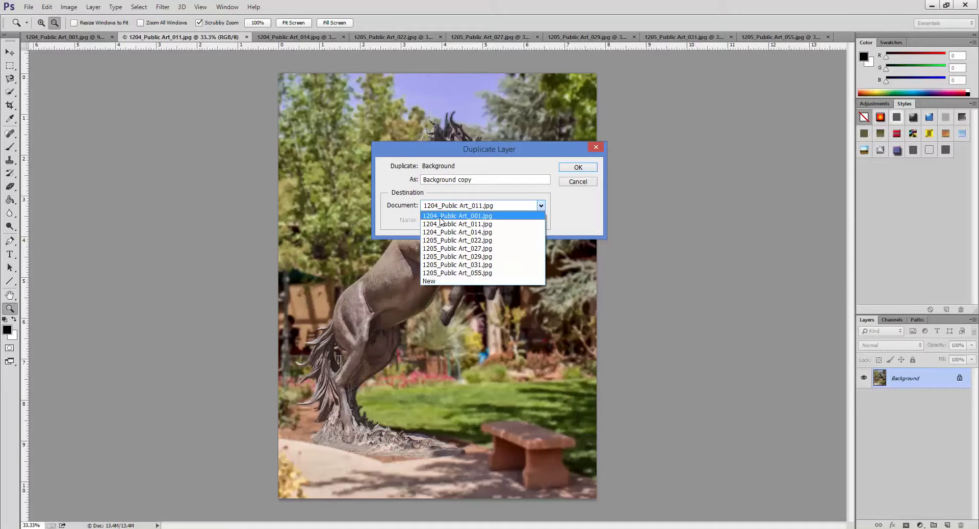
click(450, 216)
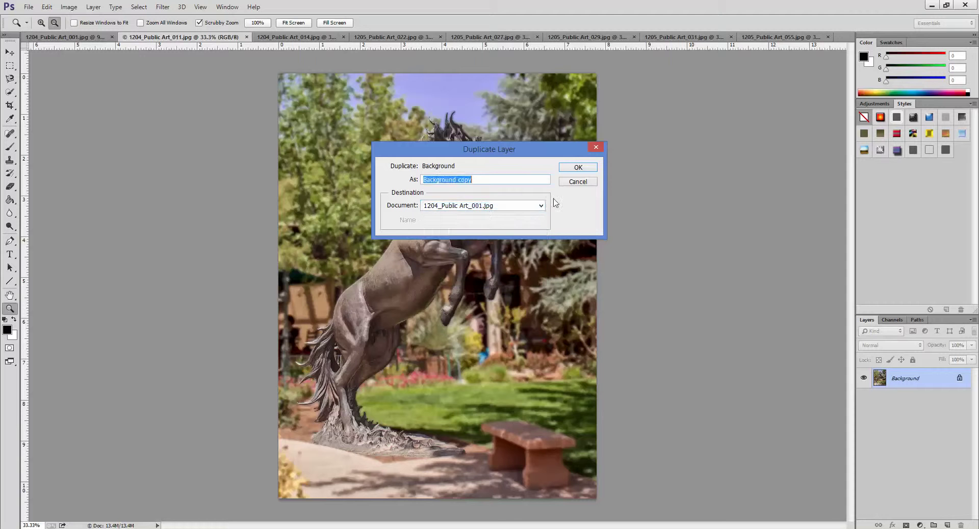
click(575, 169)
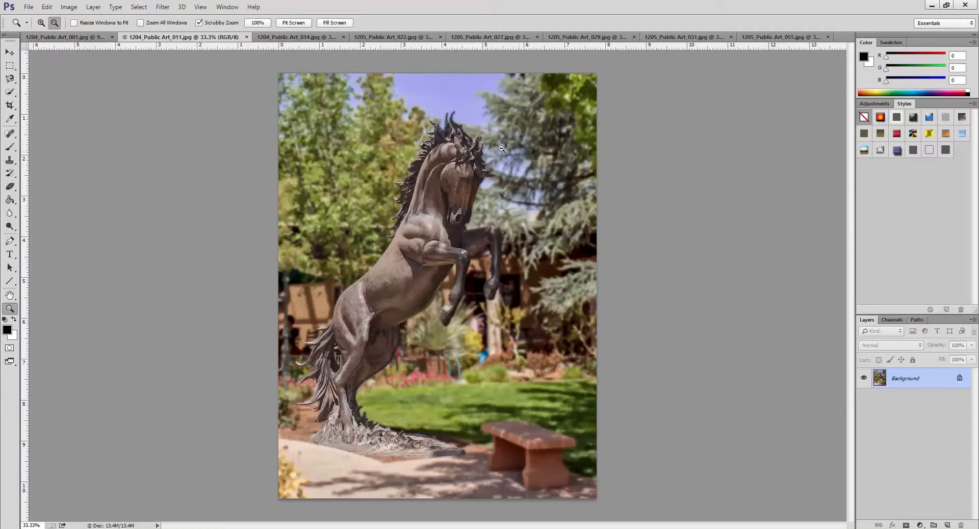
click(76, 38)
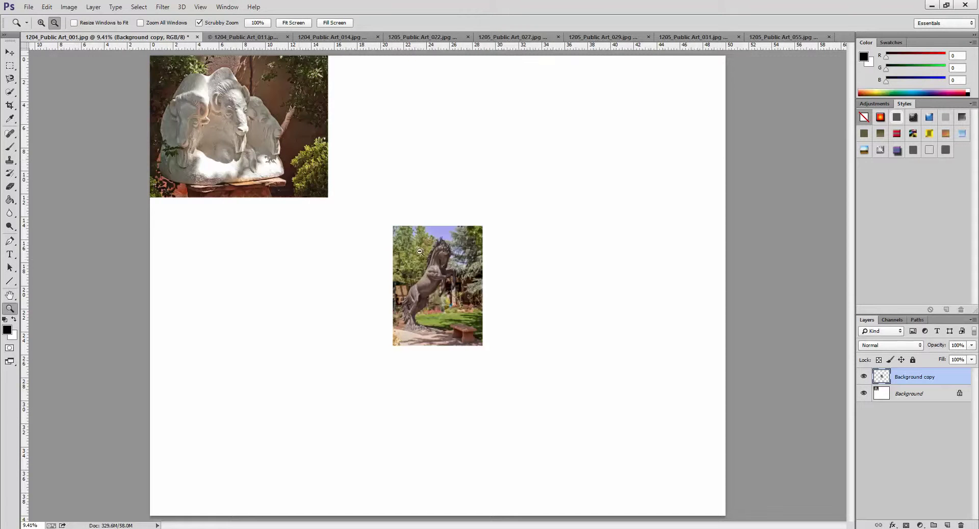
Move the horse photo beside the ram and free-transform it to about 118%, matching the ram's height.
click(10, 54)
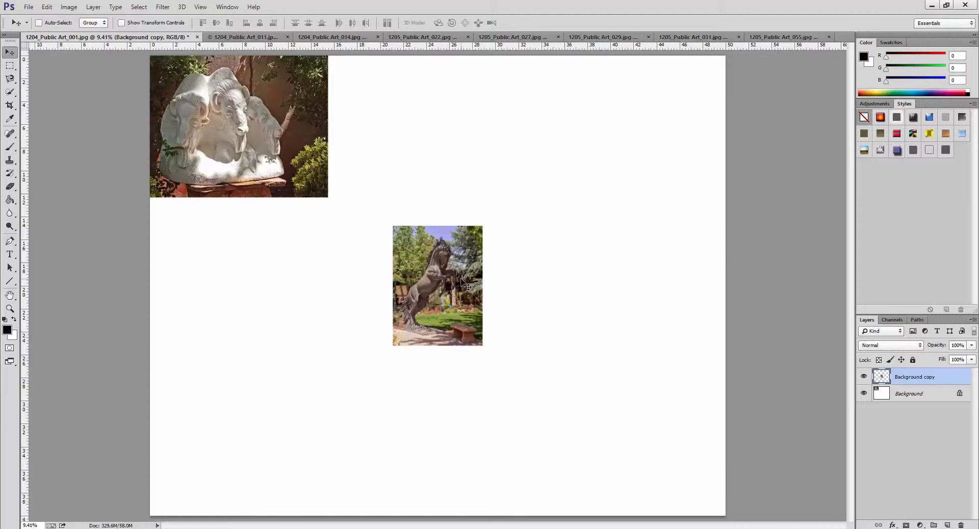
drag(461, 279, 406, 108)
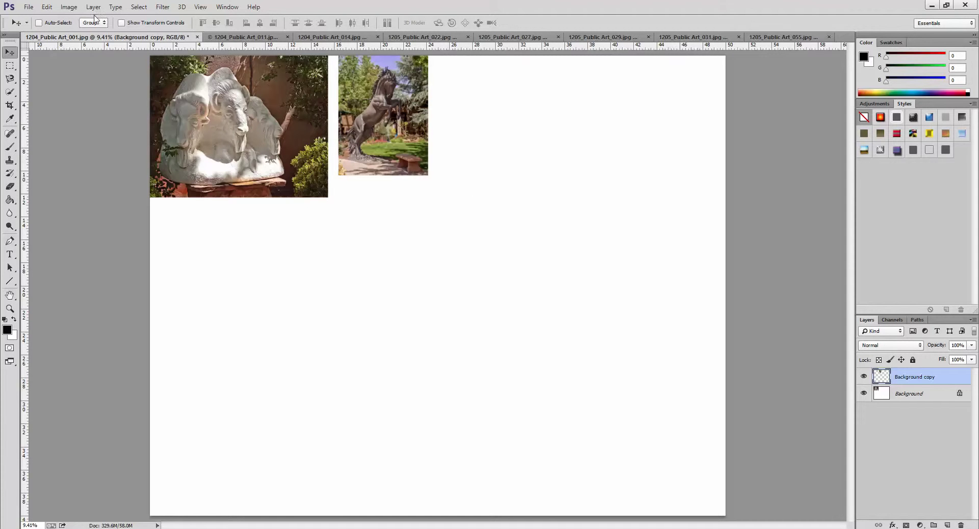
click(47, 8)
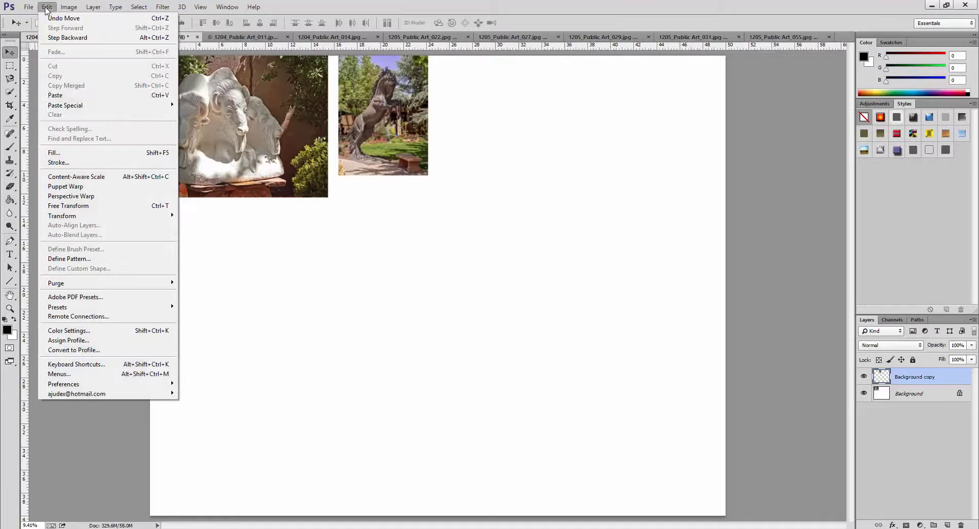
click(95, 211)
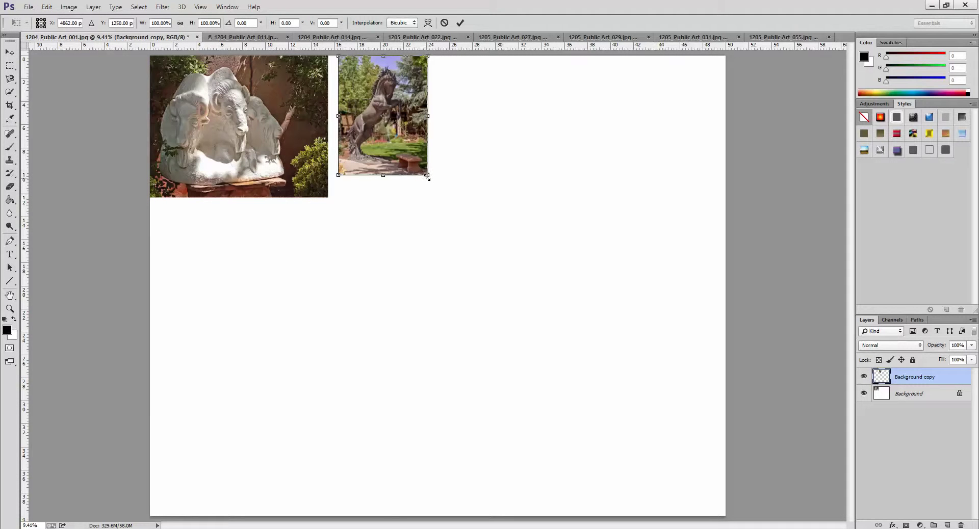
drag(427, 175, 442, 198)
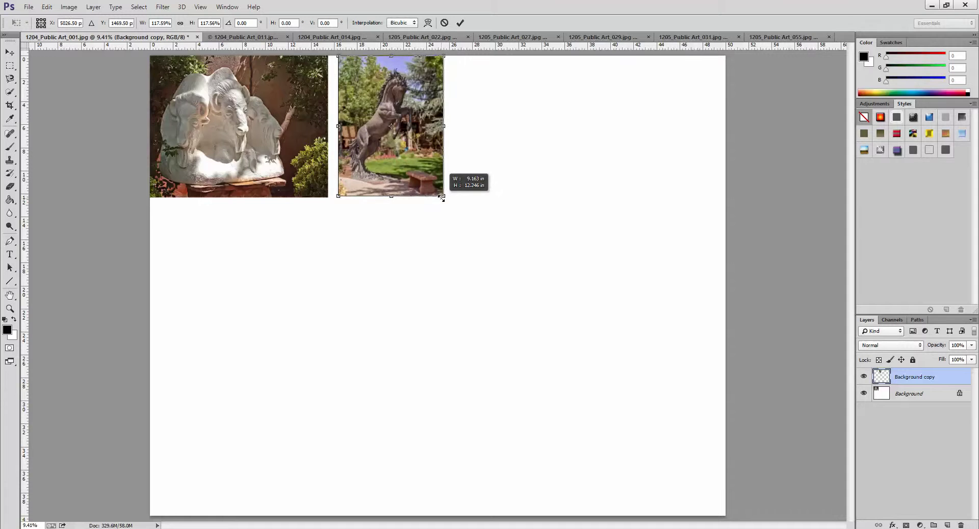
drag(441, 199, 443, 193)
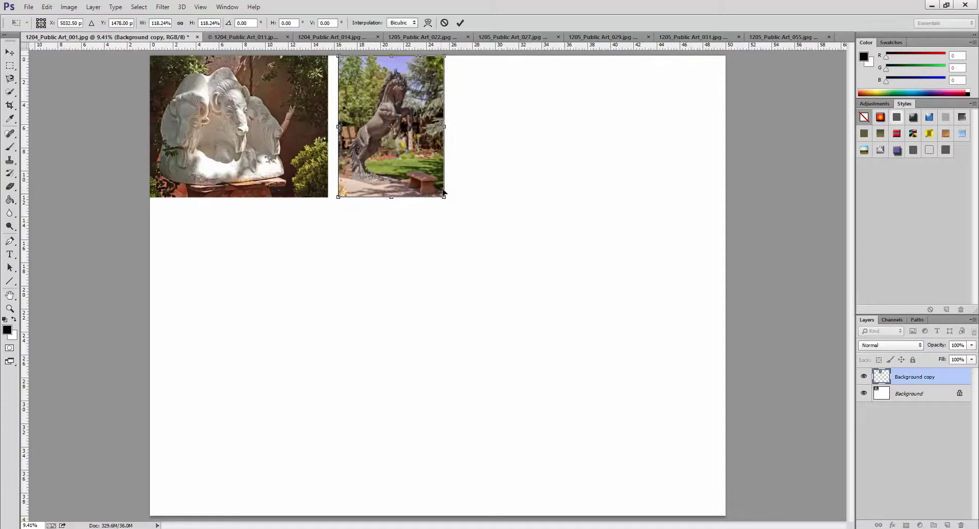
key(Return)
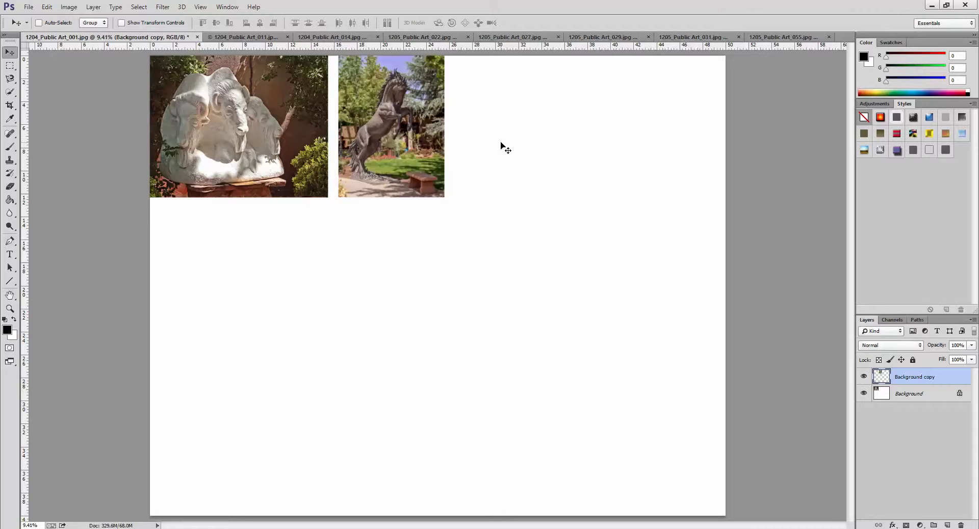
Unlock the elk photo's background layer and drag it into the collage right of the horse.
click(329, 38)
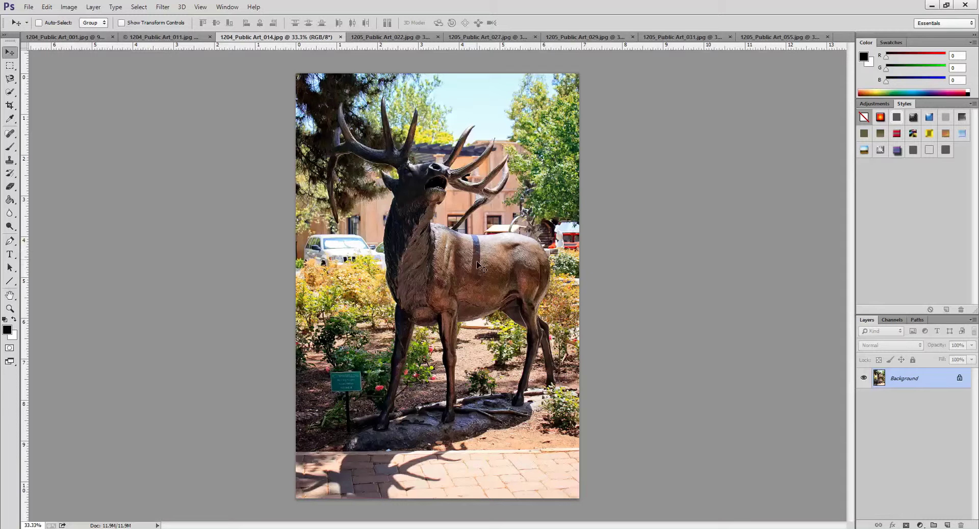
drag(478, 257, 476, 276)
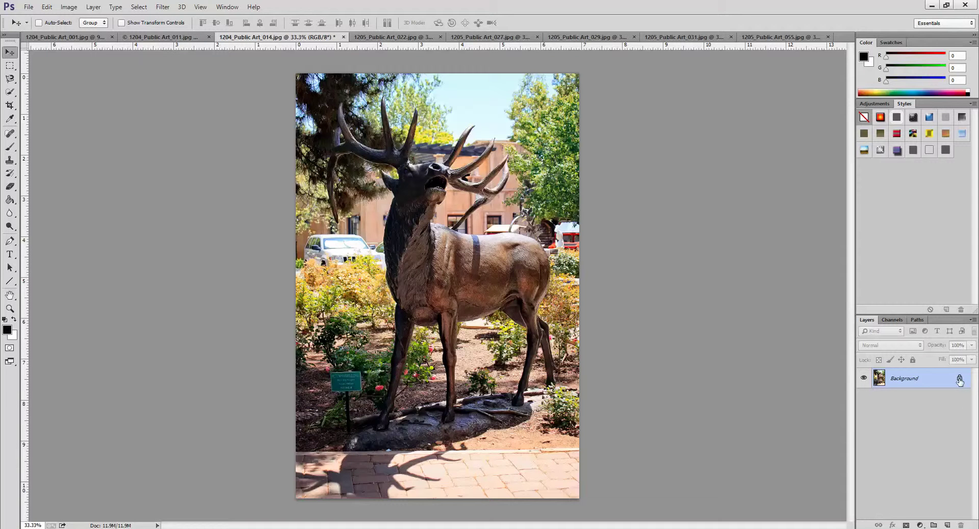
click(959, 379)
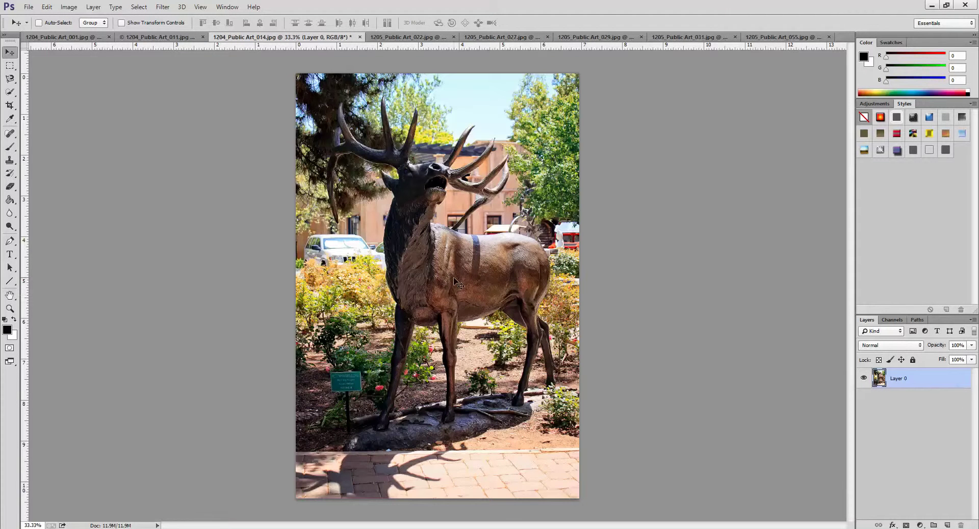
drag(459, 283, 74, 41)
click(72, 37)
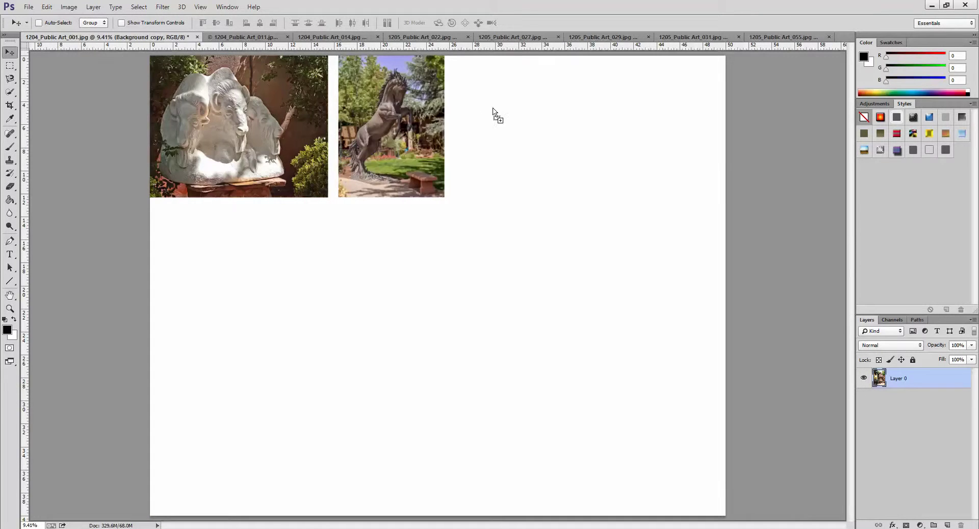
mouse_move(102, 48)
mouse_down()
mouse_move(518, 151)
mouse_move(498, 119)
mouse_up()
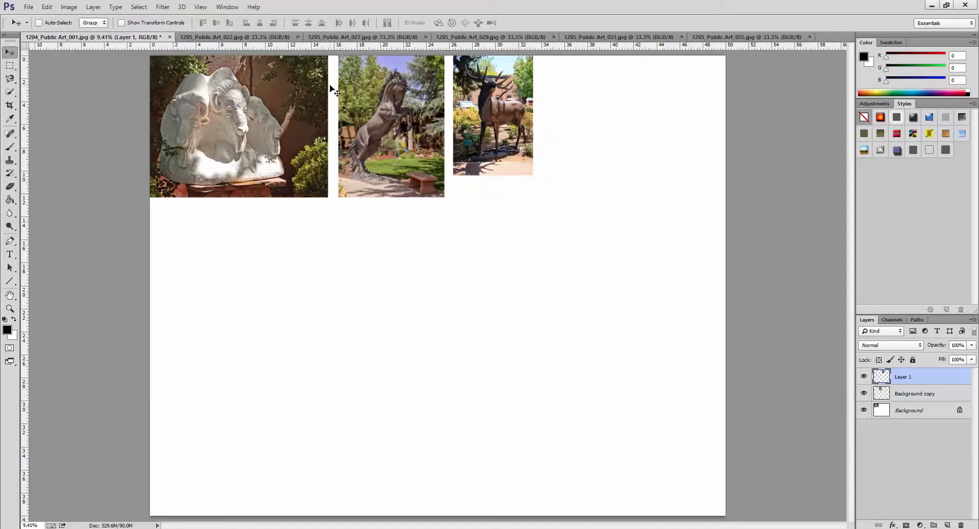
Free-transform the elk photo to about 118% to match the top row's height.
click(47, 6)
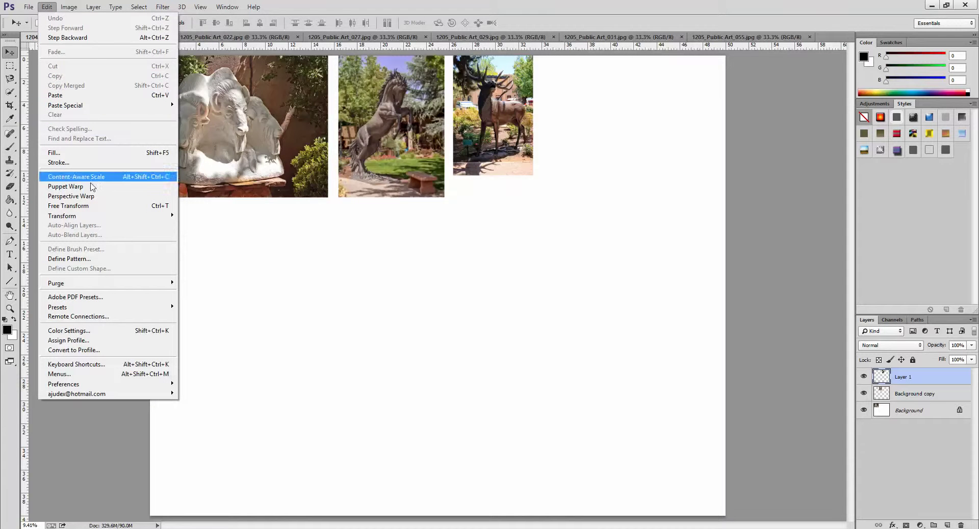
click(104, 206)
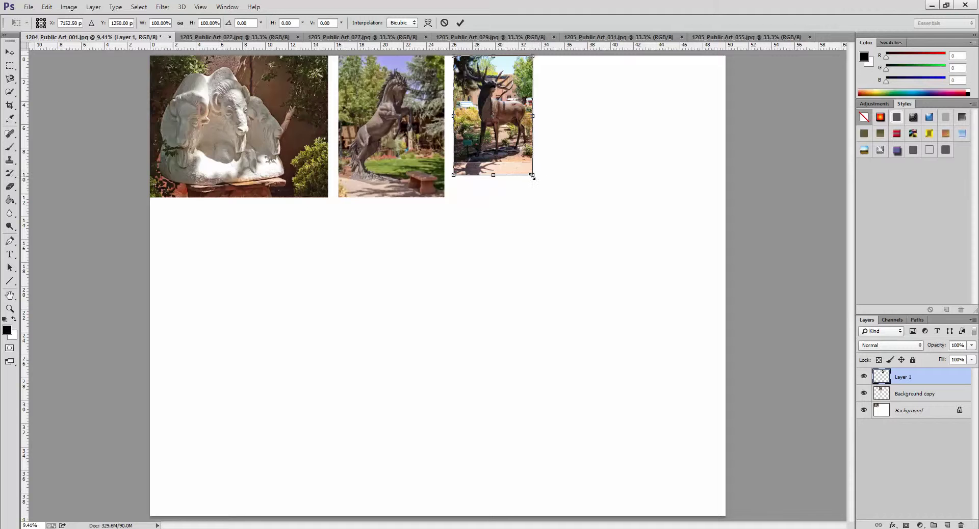
drag(532, 176, 548, 196)
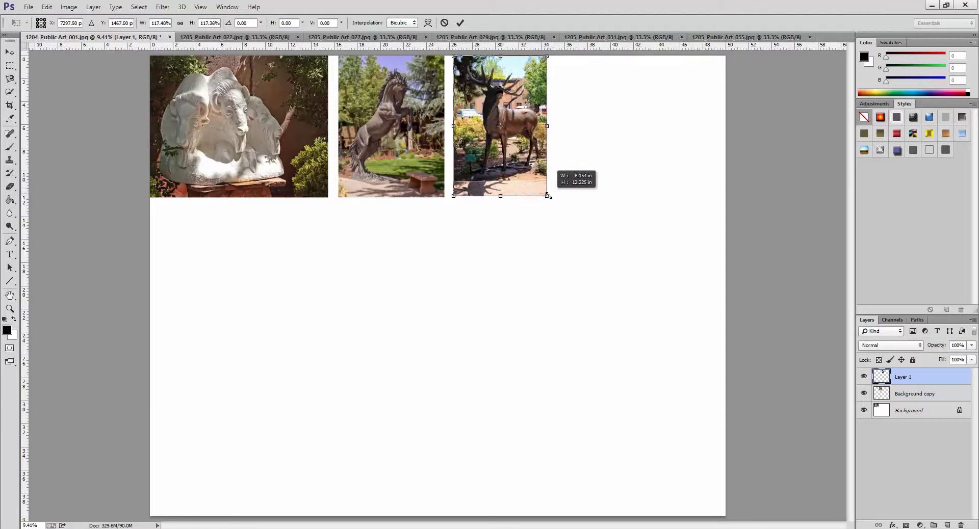
drag(549, 196, 549, 197)
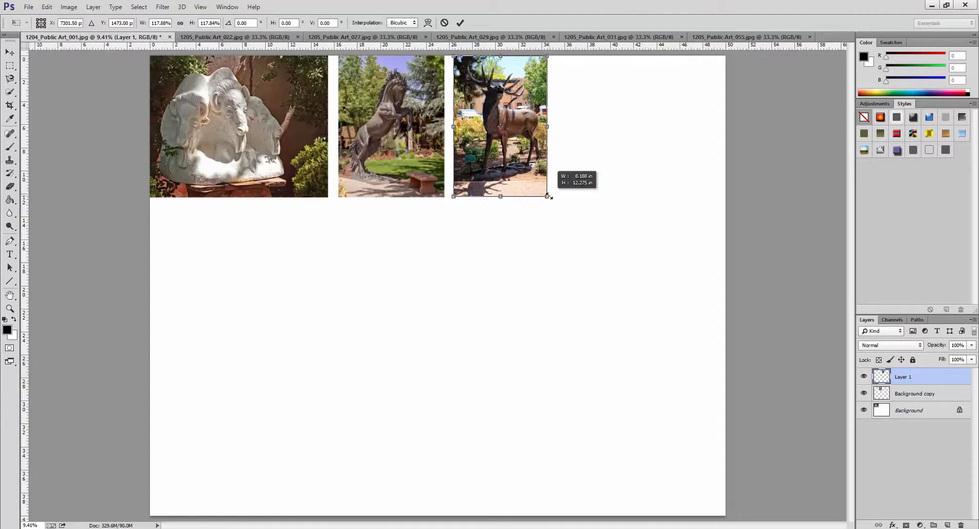
click(460, 23)
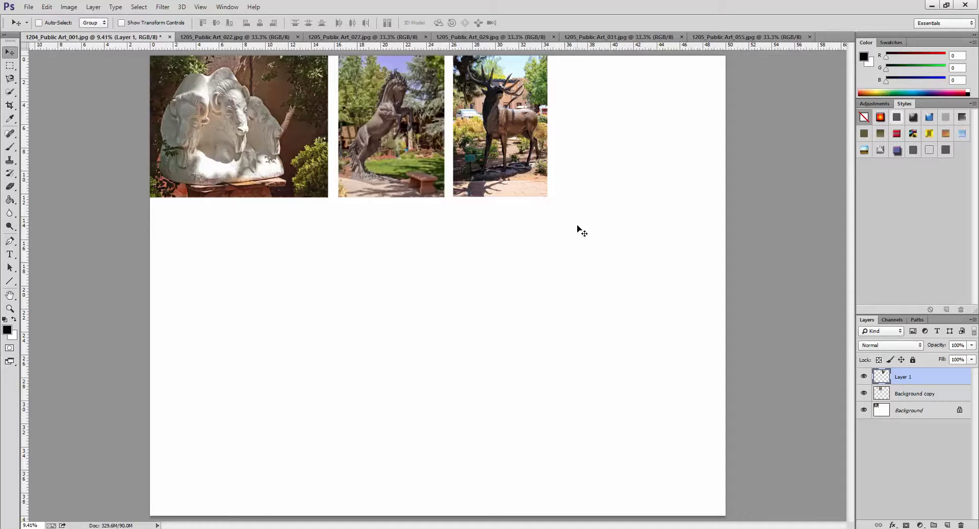
Drag the eagle sculpture photo into the collage and place it in the lower middle.
click(223, 38)
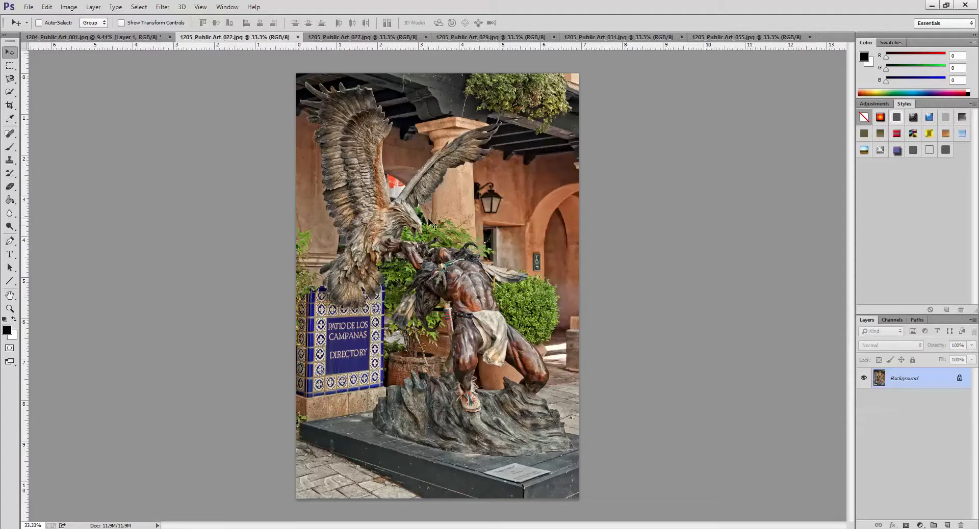
drag(429, 220, 98, 39)
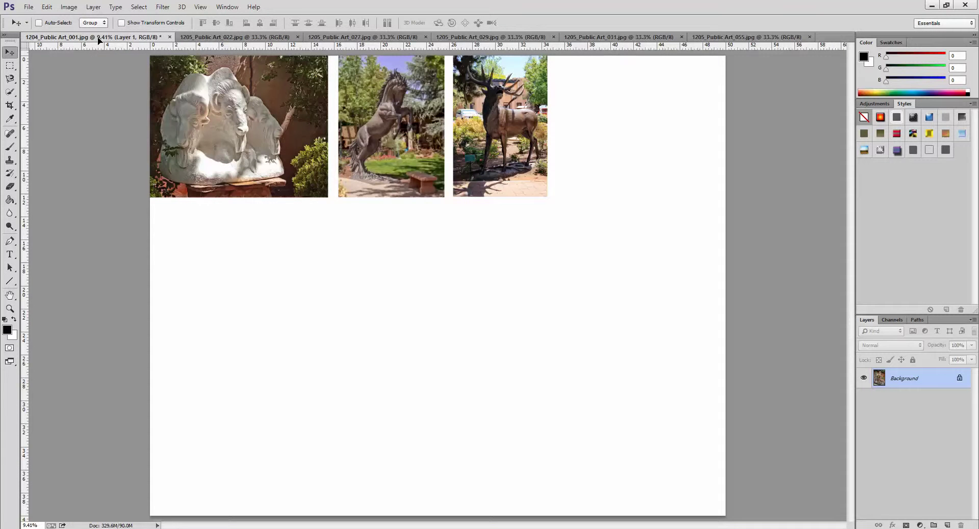
drag(98, 38, 230, 279)
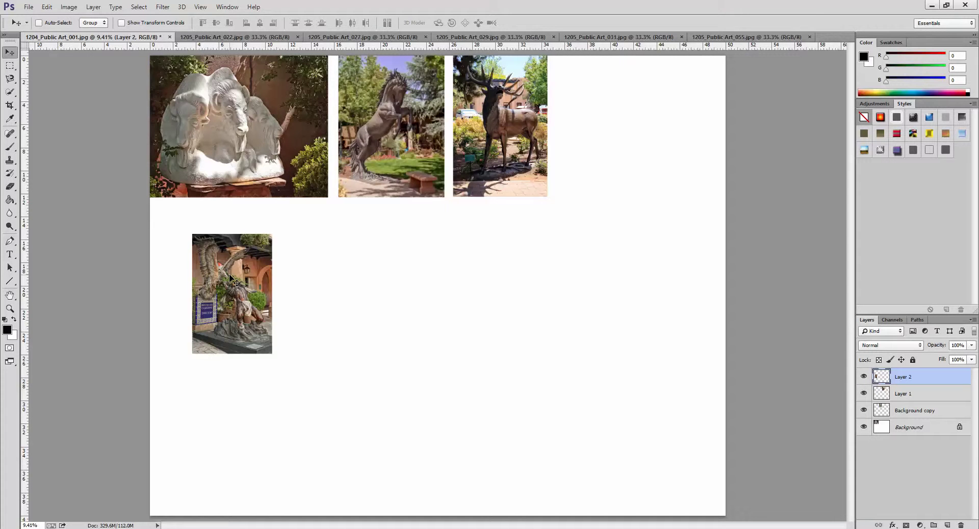
drag(230, 277, 384, 401)
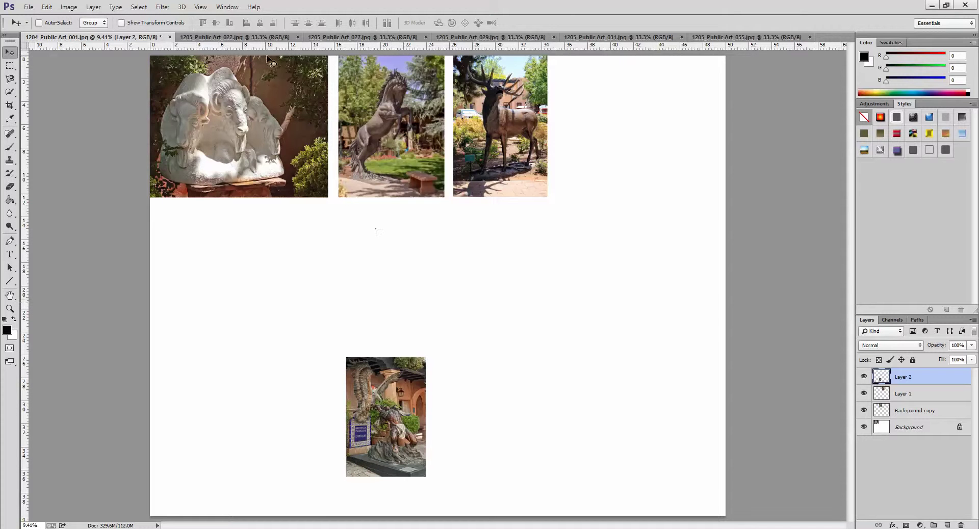
Close the eagle photo's source file and bring up the frog photo.
click(296, 38)
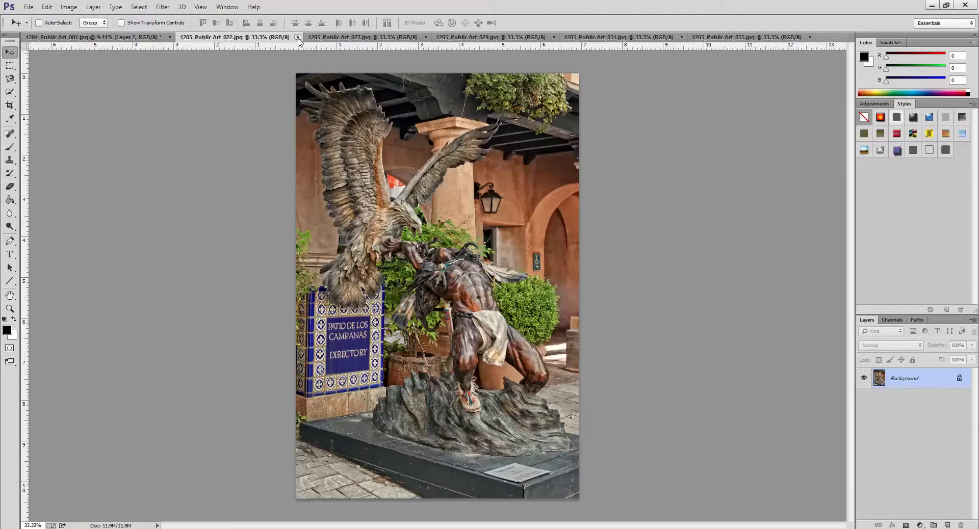
click(297, 37)
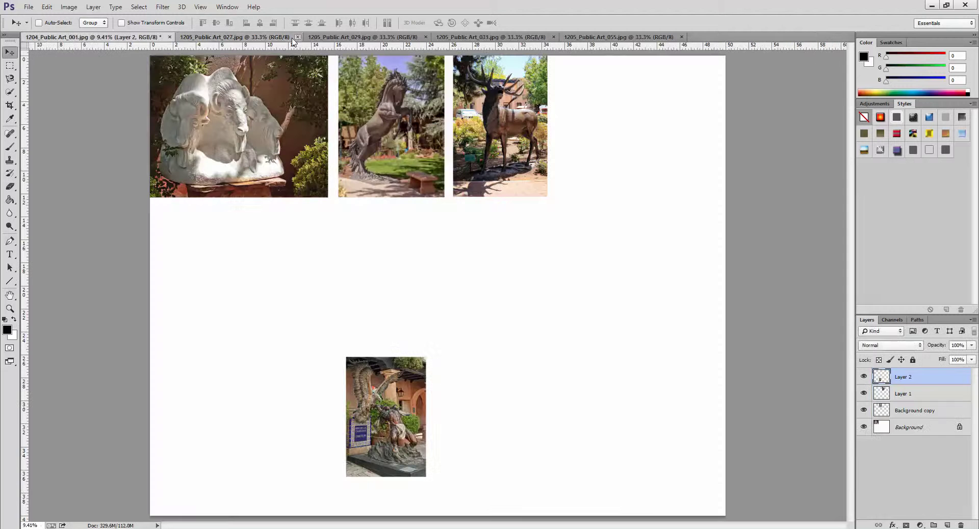
click(262, 39)
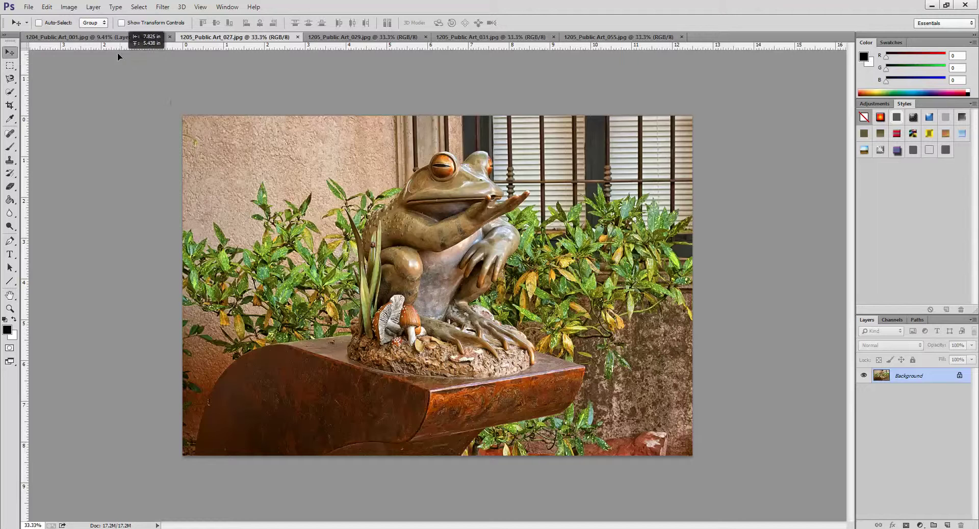
Drop the frog photo under the ram and free-transform it to about 123% to match the ram's width.
drag(109, 40, 223, 246)
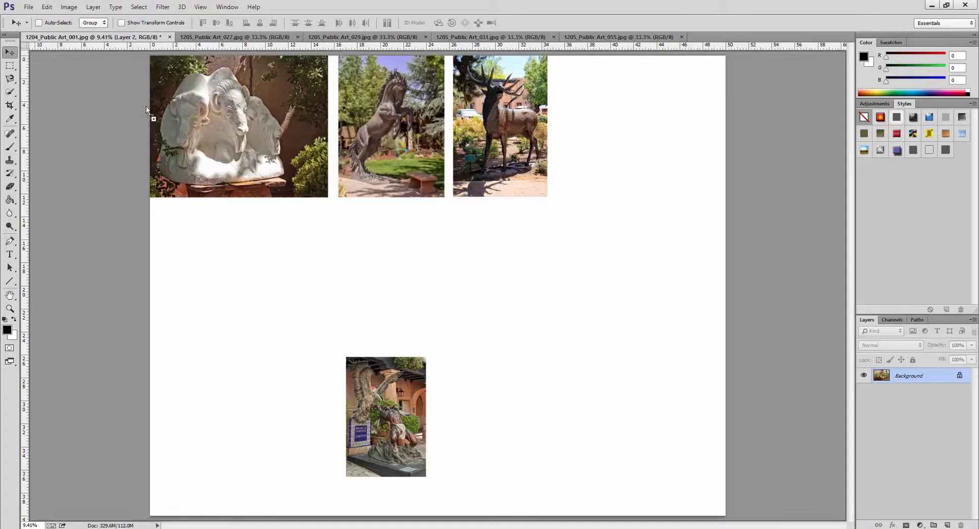
drag(221, 241, 232, 269)
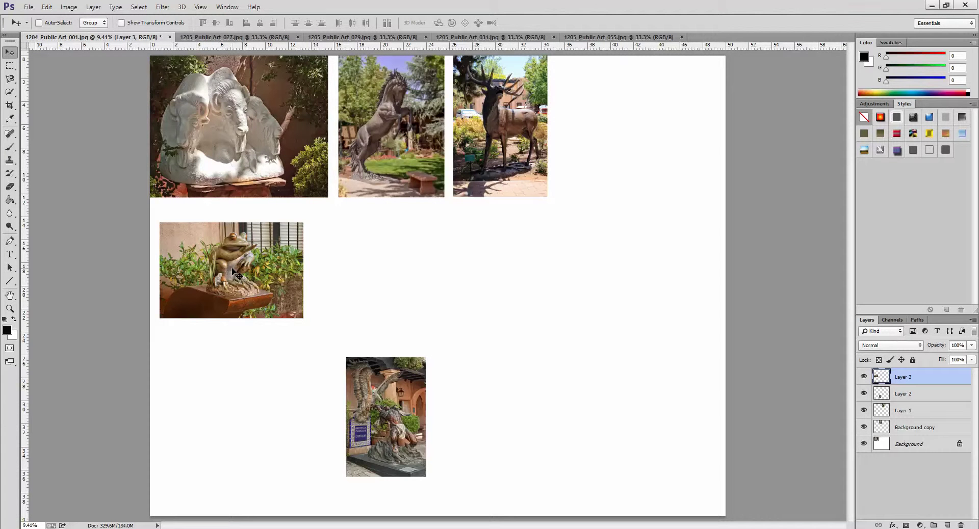
drag(234, 271, 220, 252)
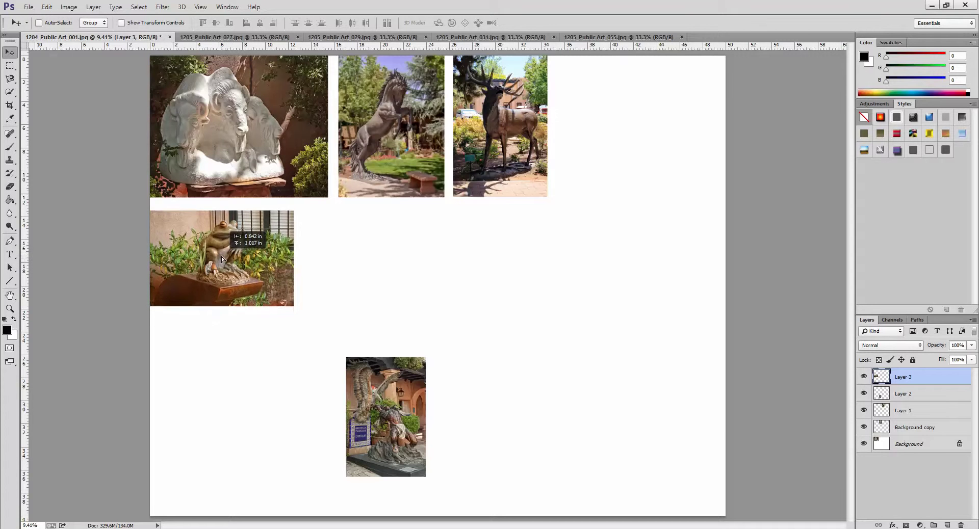
click(69, 7)
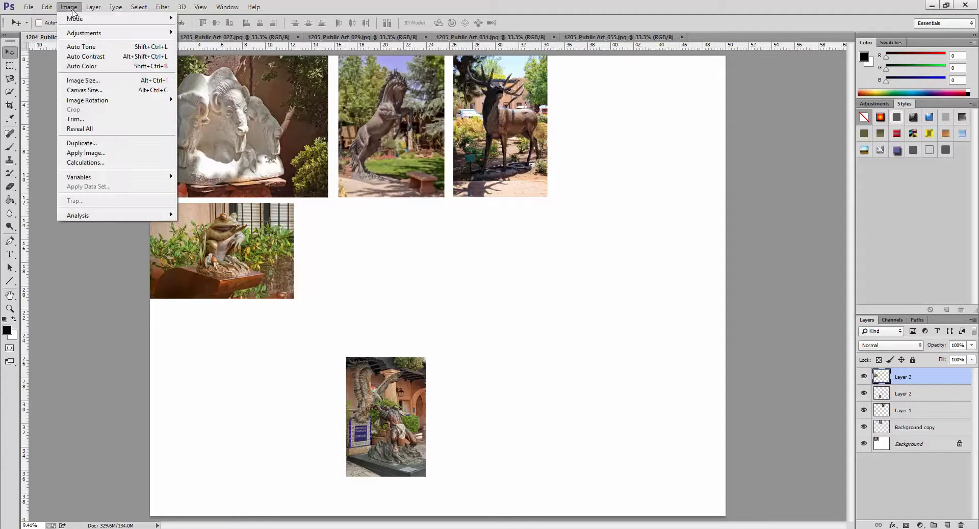
click(47, 7)
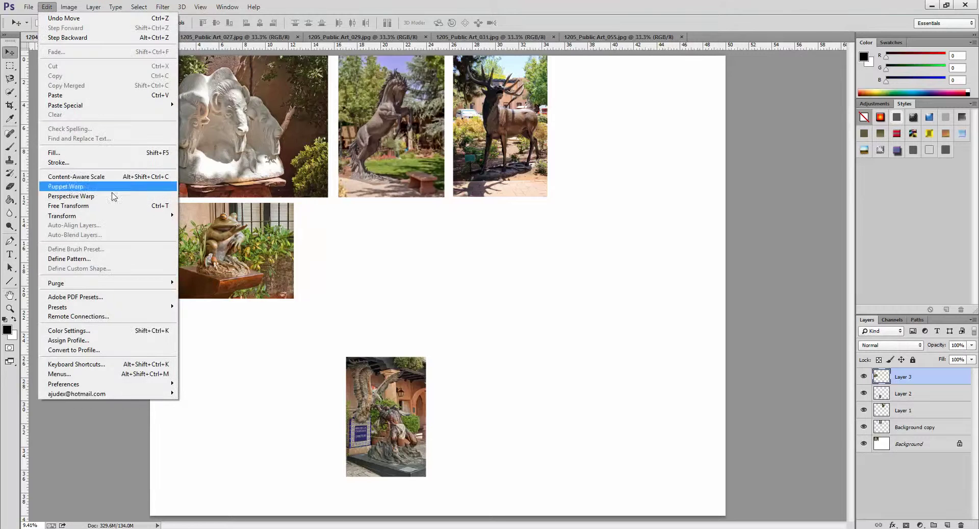
click(127, 207)
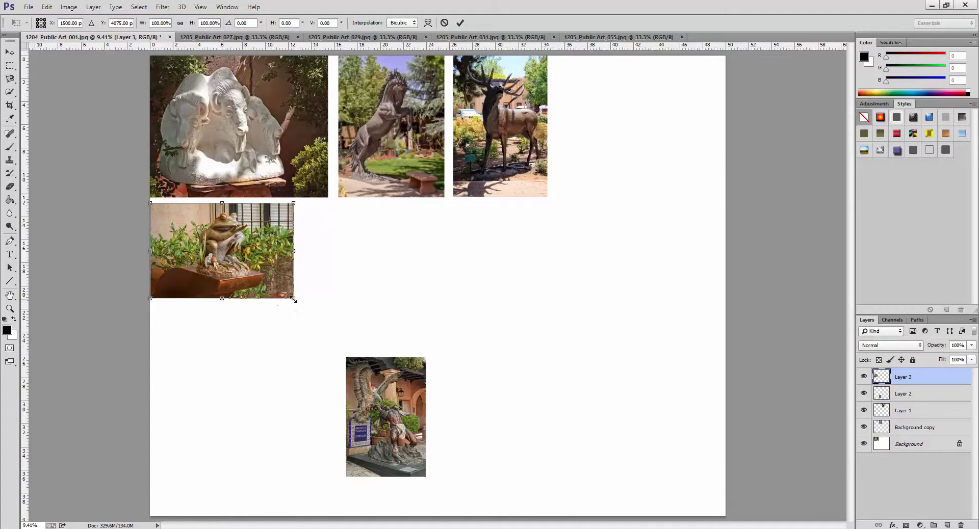
drag(294, 299, 328, 322)
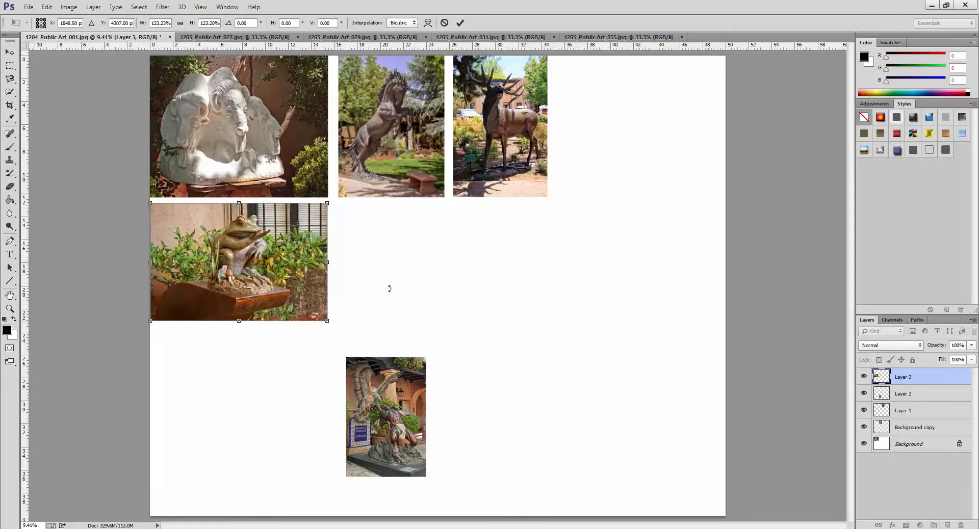
click(461, 22)
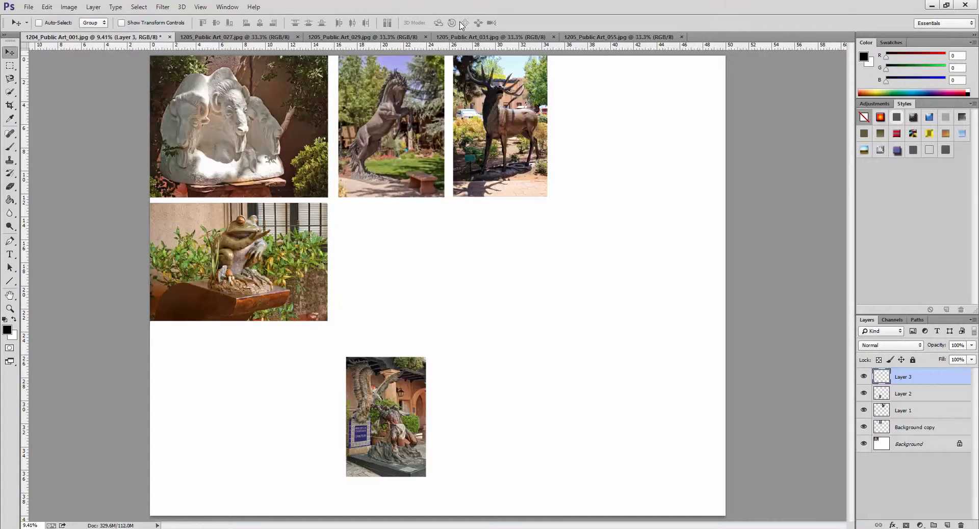
Close the frog source file and drop the cowboy-and-dog photo into the collage beside the frog.
click(256, 38)
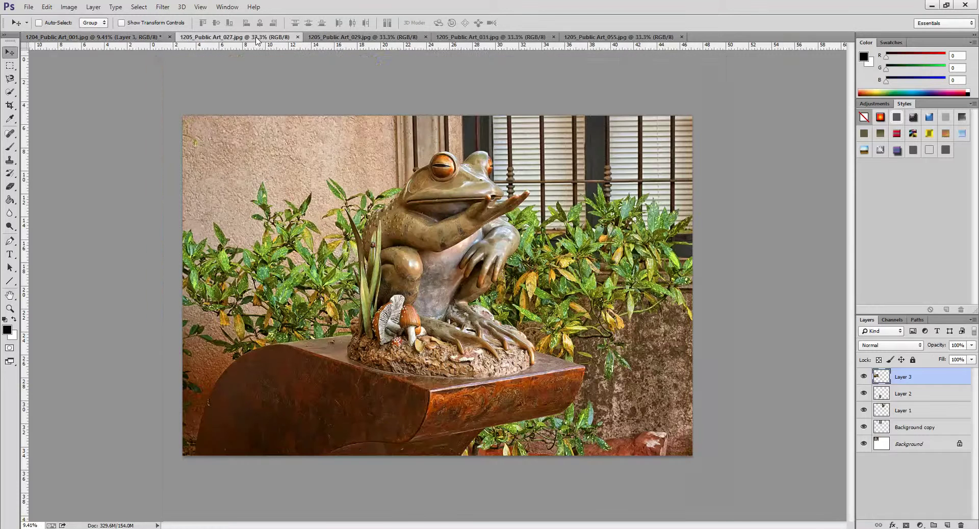
click(298, 37)
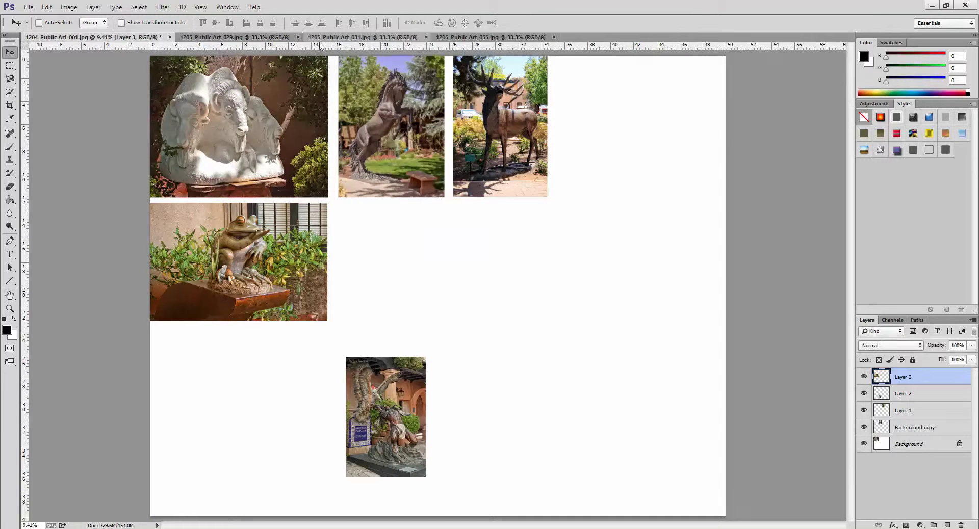
click(271, 38)
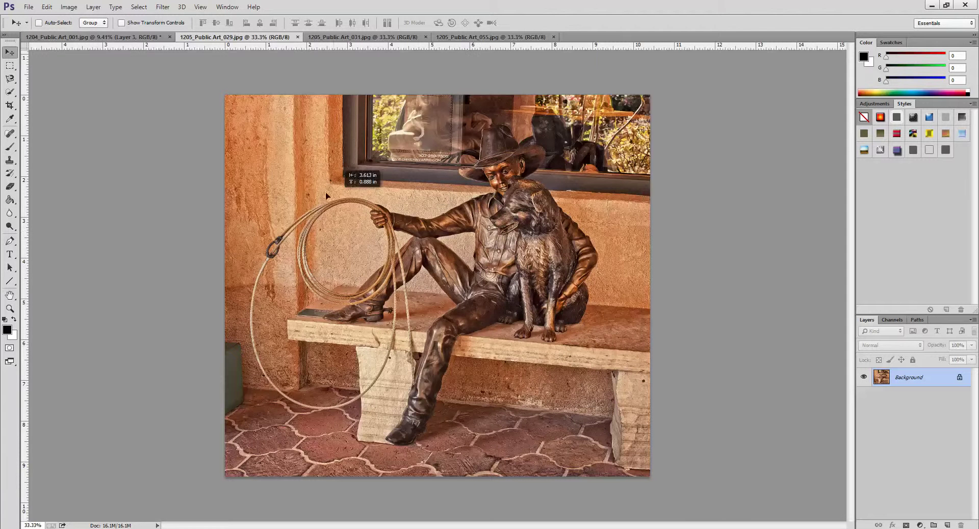
click(108, 39)
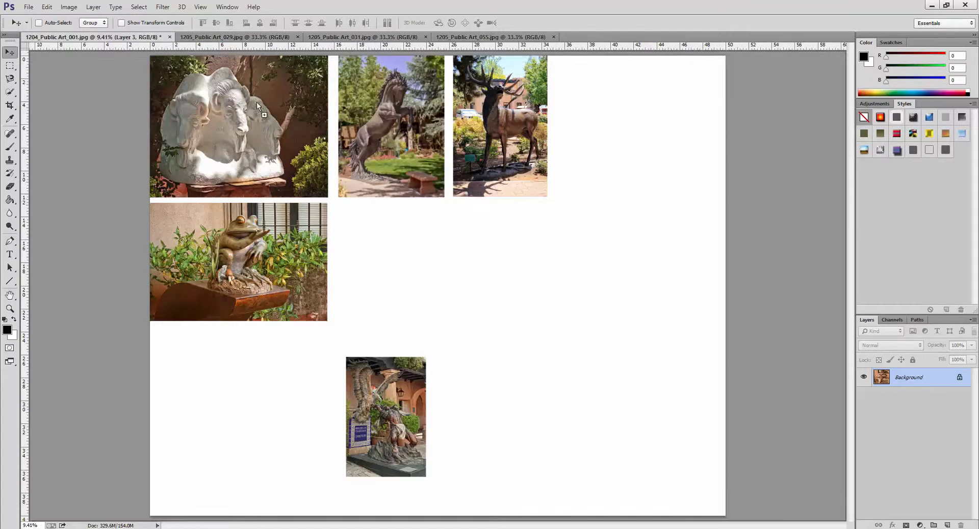
drag(112, 39, 419, 274)
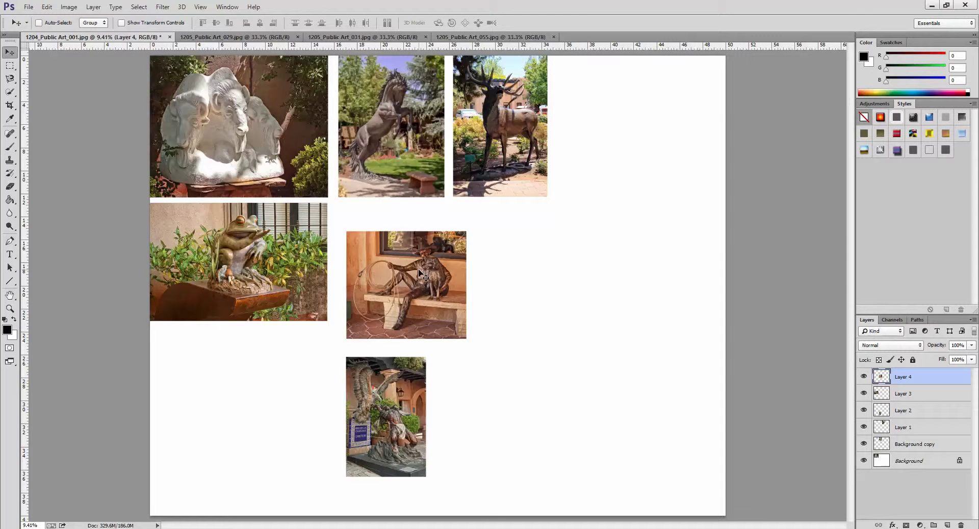
drag(419, 270, 405, 240)
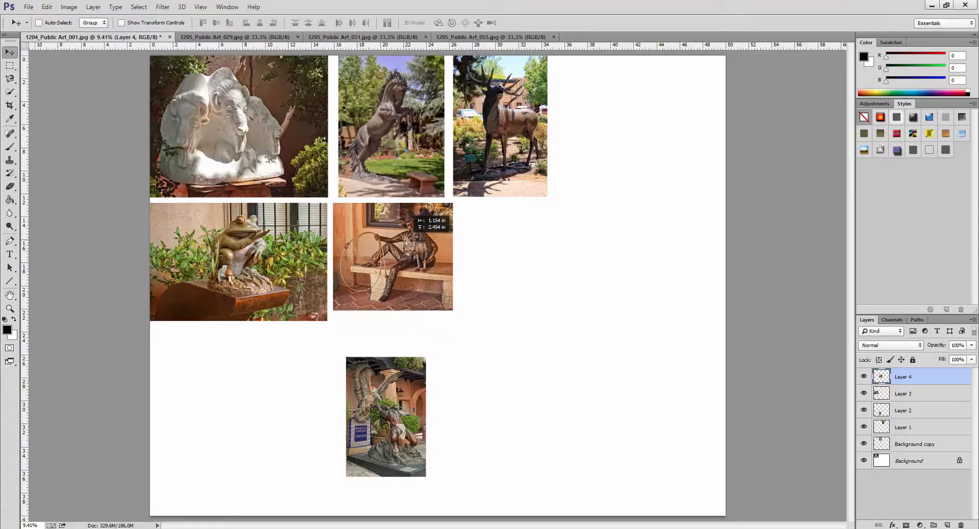
drag(405, 240, 405, 240)
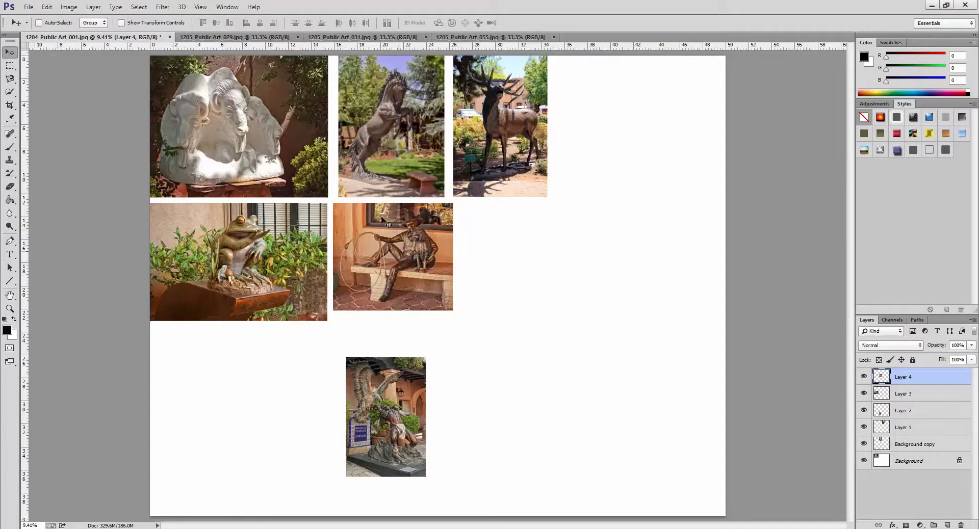
Free-transform the cowboy-and-dog photo to about 109% to match the frog's height.
click(47, 7)
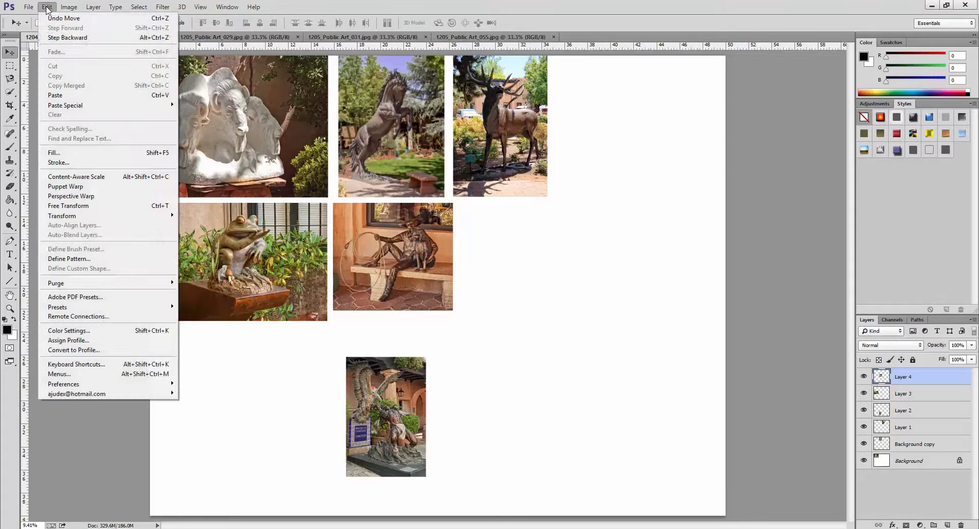
click(163, 206)
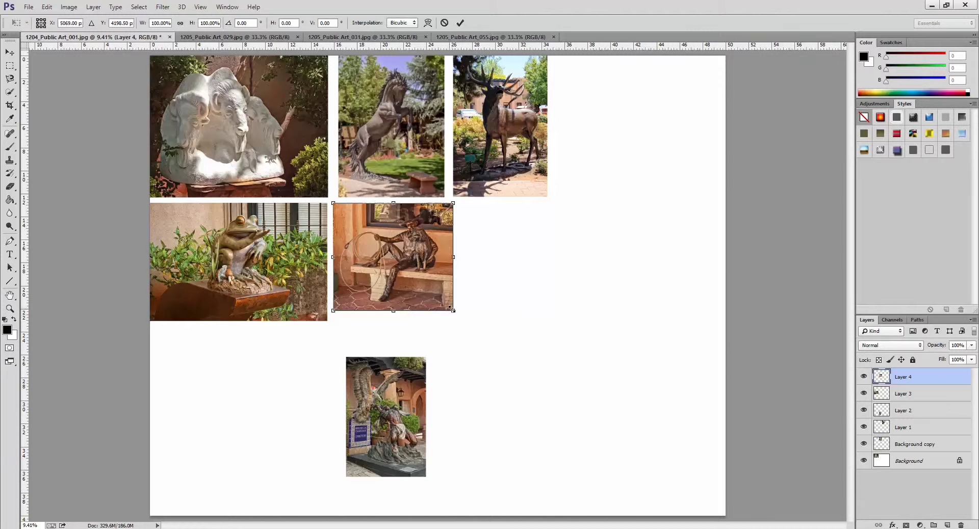
drag(453, 311, 461, 321)
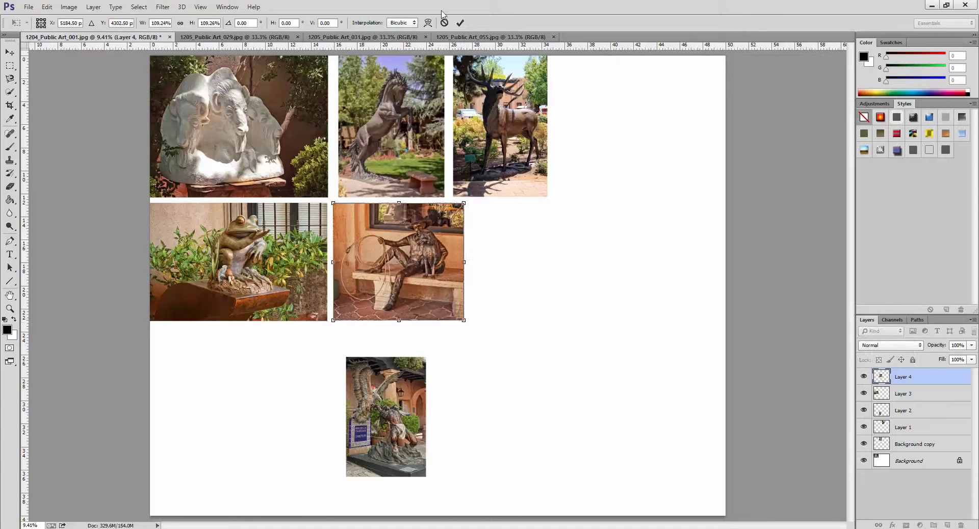
click(460, 23)
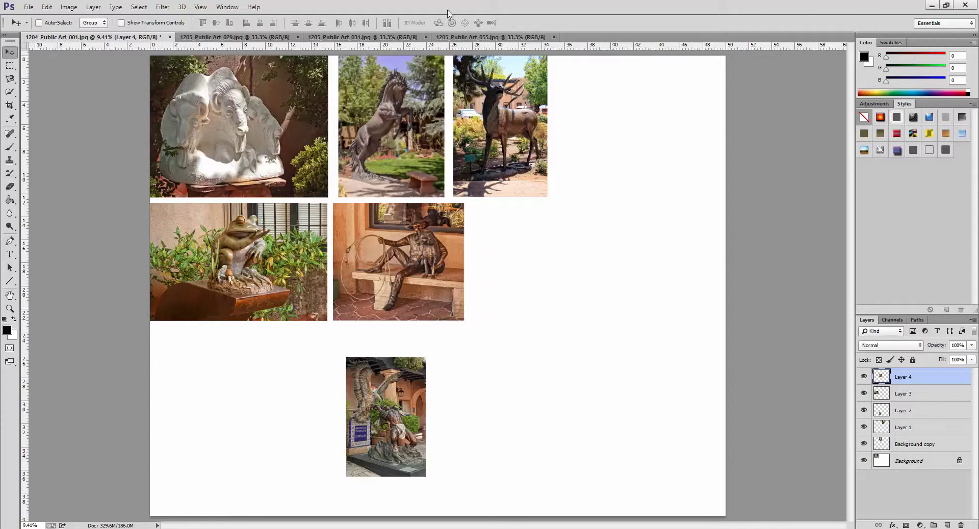
click(228, 40)
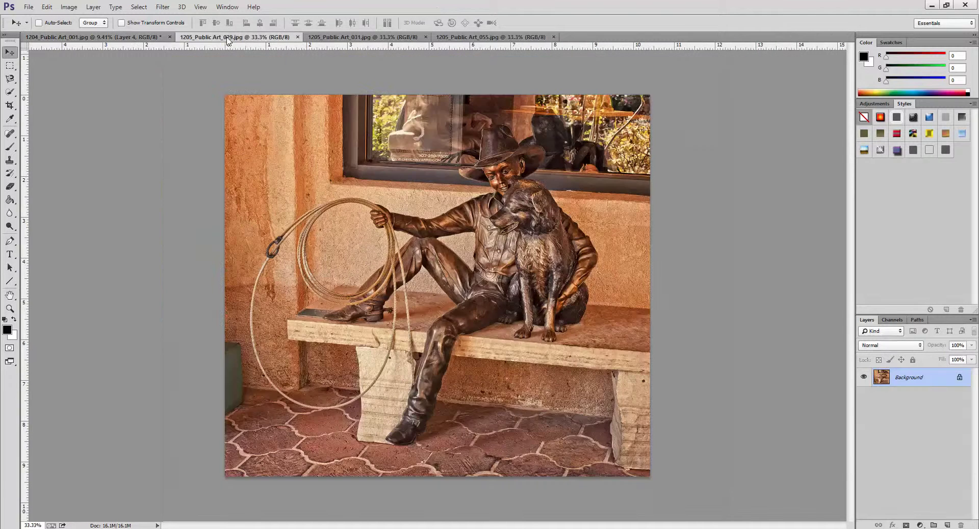
Close the cowboy-on-bench file and place the cowboy-painter photo at the right of the middle row.
click(298, 37)
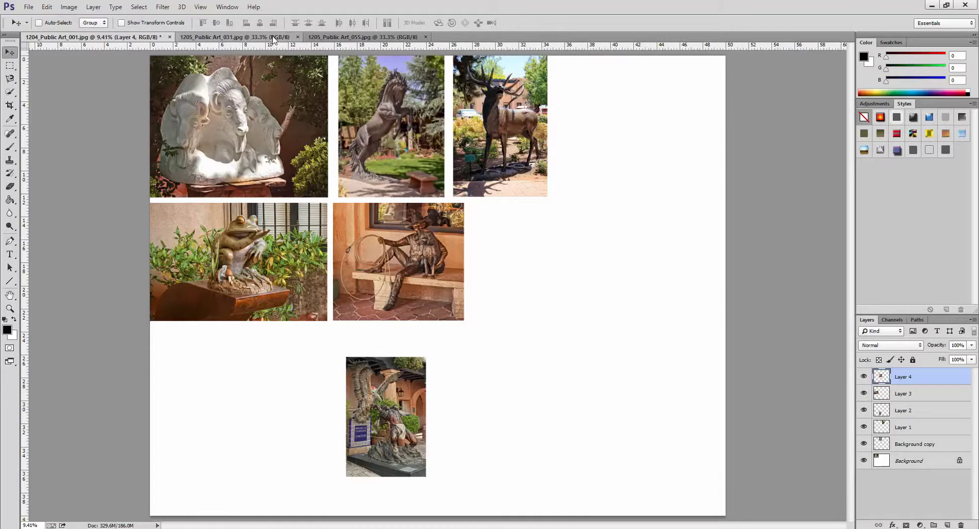
click(274, 37)
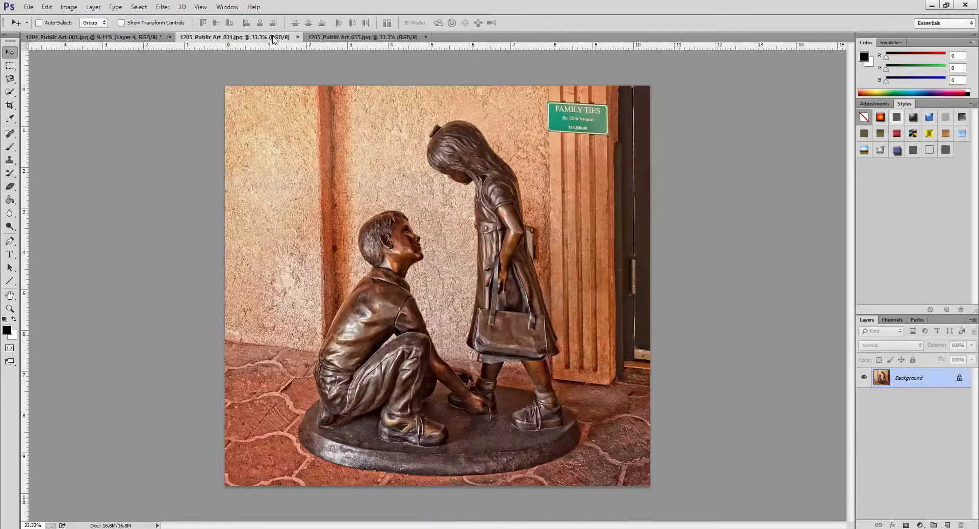
click(319, 38)
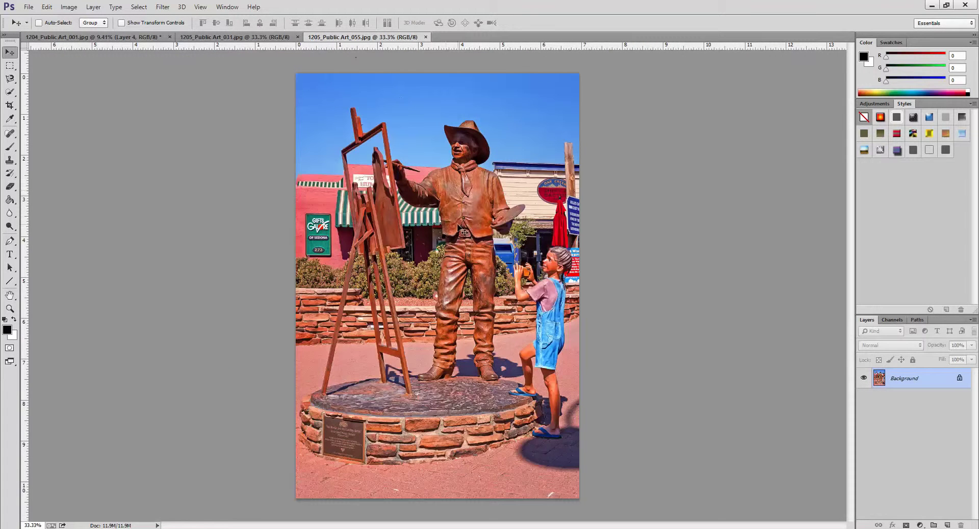
drag(463, 232, 114, 68)
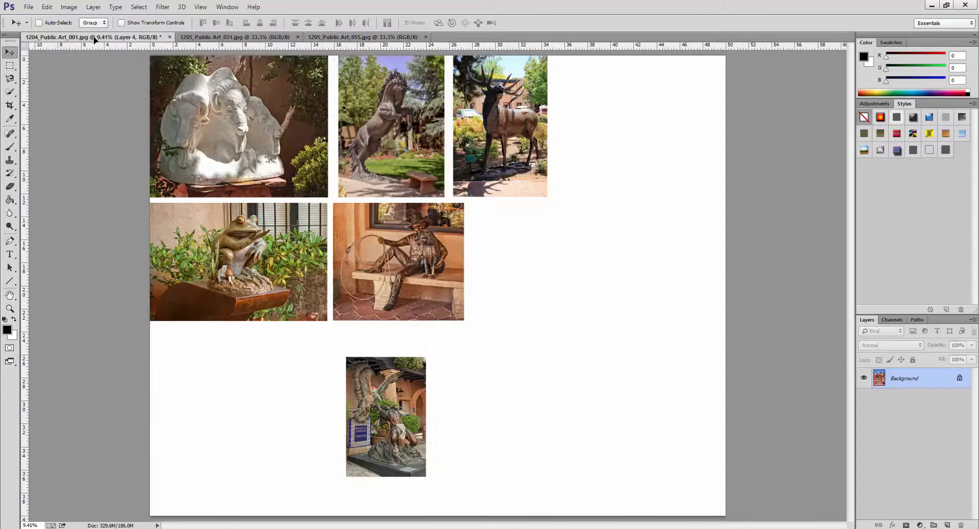
mouse_move(114, 68)
mouse_down()
mouse_move(204, 90)
mouse_move(509, 277)
mouse_move(514, 253)
mouse_up()
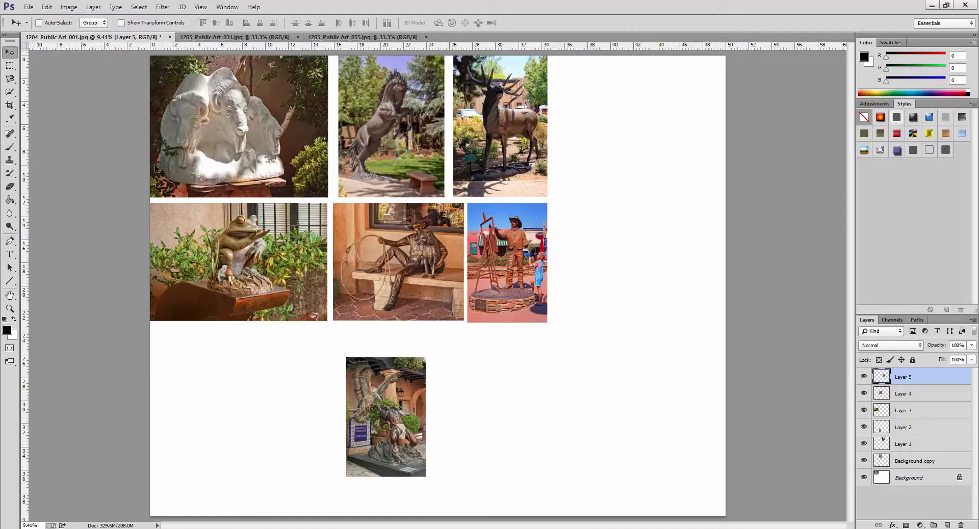
key(Up)
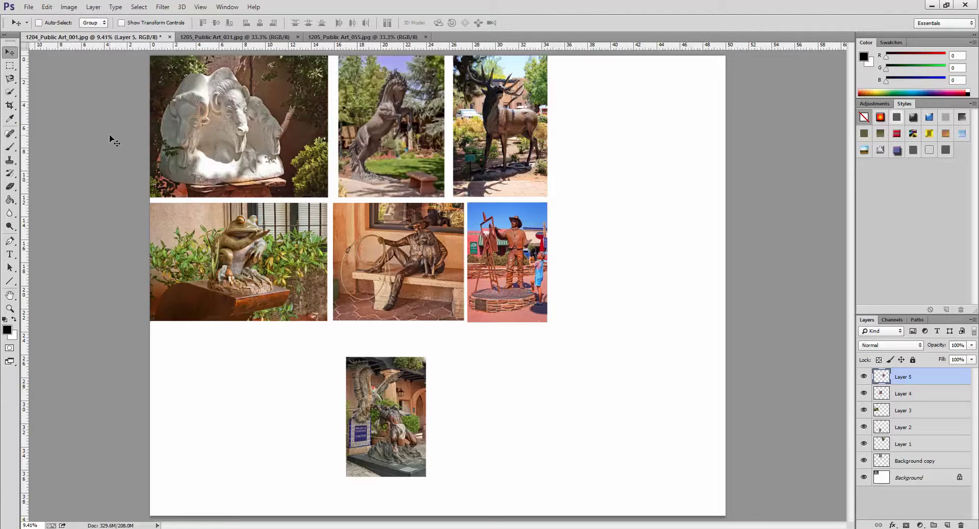
Shrink the painter photo slightly to about 99% to fit the row.
key(ctrl+t)
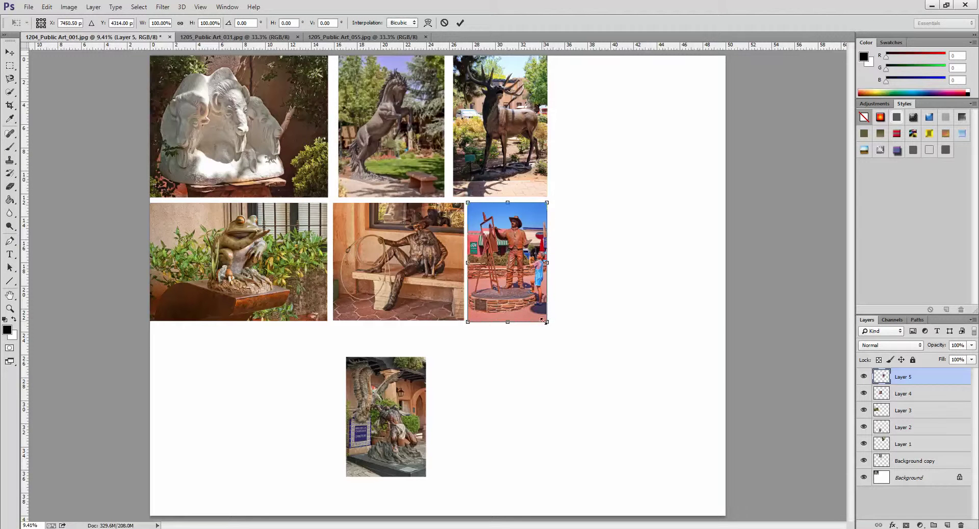
drag(546, 322, 545, 321)
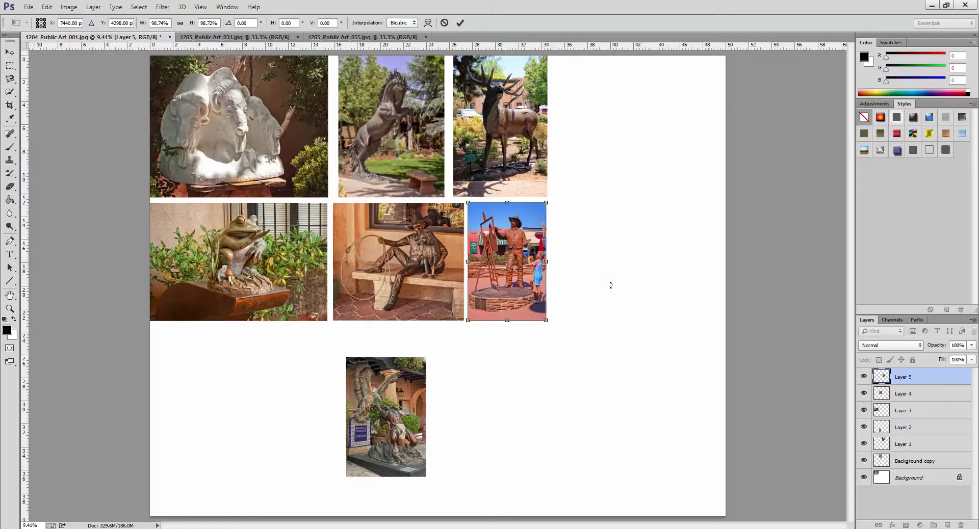
click(460, 22)
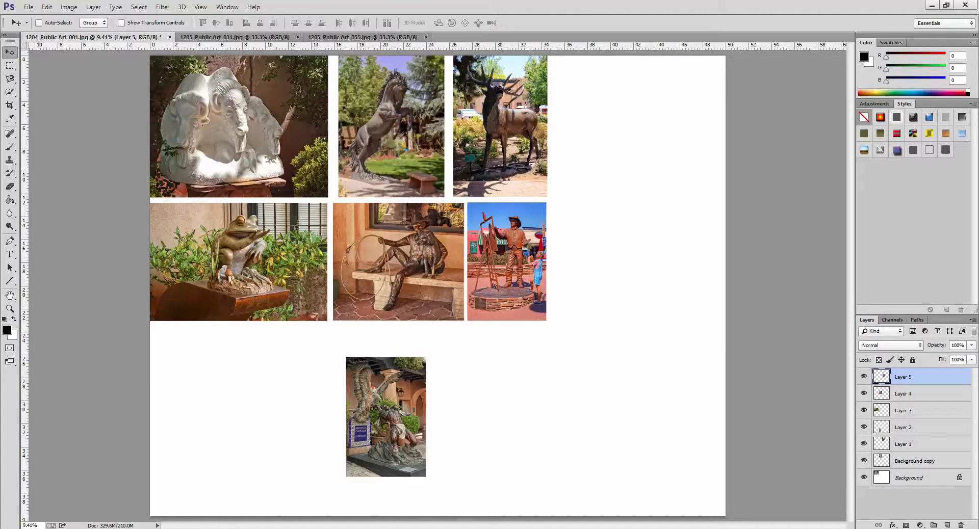
key(ctrl+Tab)
Drop the boy-and-girl photo at bottom-left, scale it to ~146%, and move the eagle photo (Layer 2) up beside it.
drag(315, 162, 116, 41)
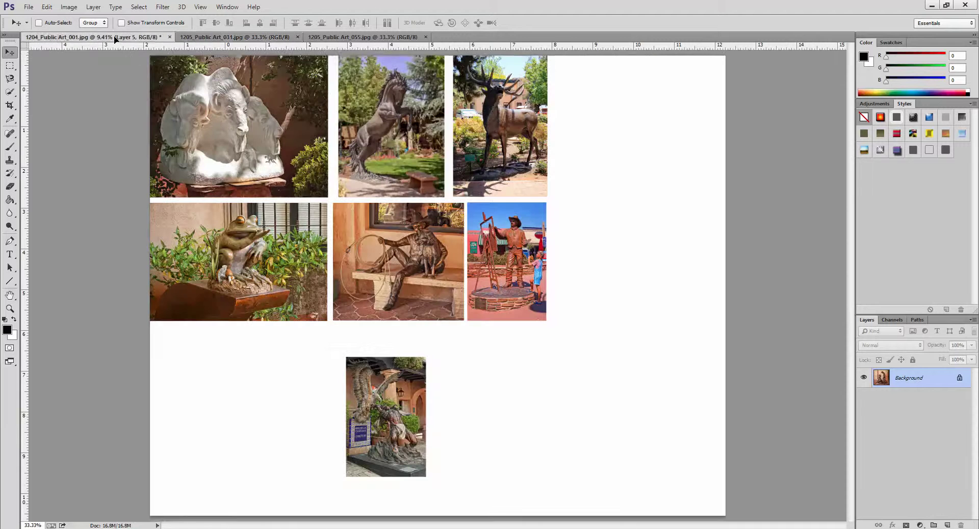
drag(117, 41, 149, 76)
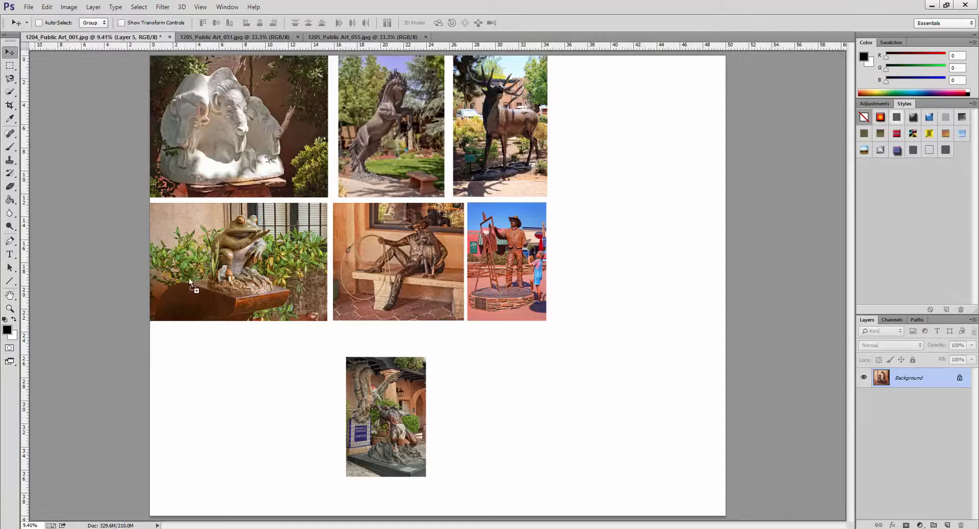
mouse_move(189, 279)
mouse_down()
mouse_move(214, 395)
mouse_move(194, 352)
mouse_up()
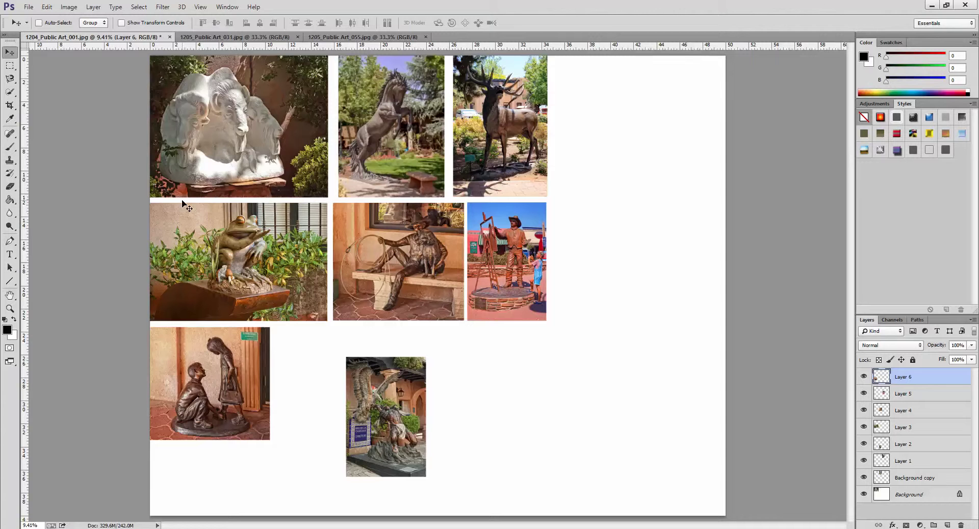
key(ctrl+t)
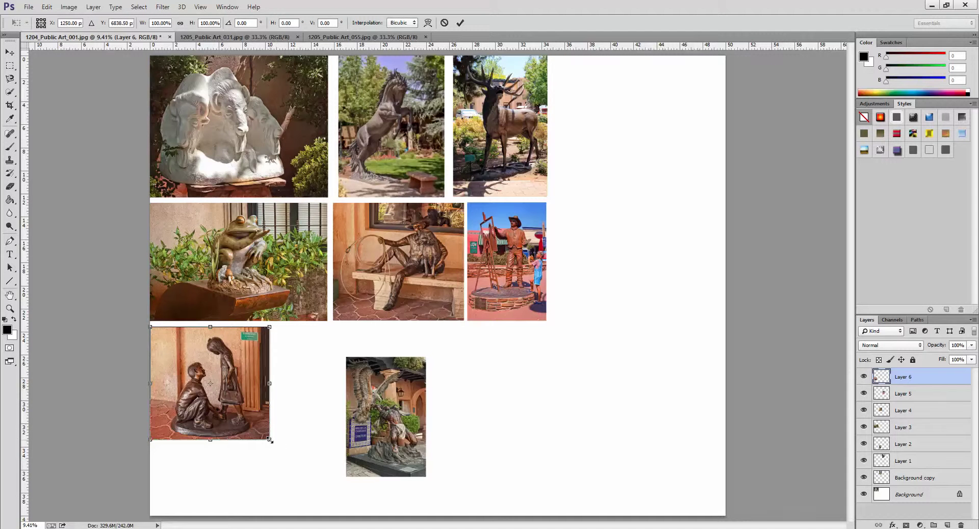
drag(270, 439, 352, 469)
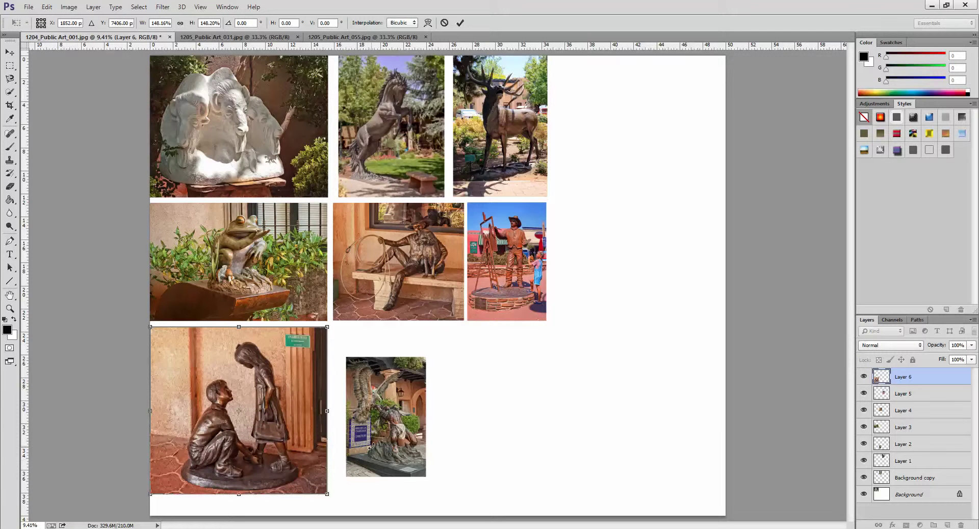
key(Return)
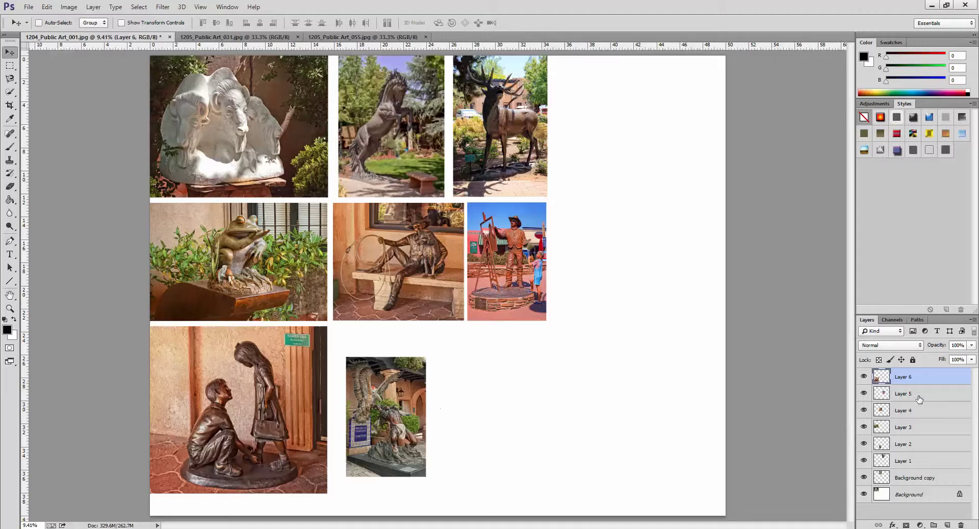
click(920, 442)
drag(377, 419, 364, 390)
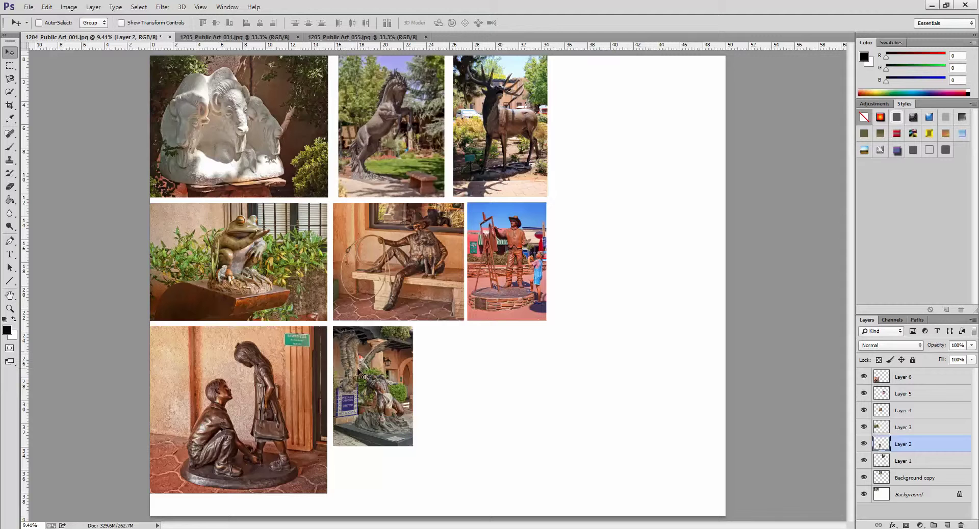
Scale the eagle photo (Layer 2) to about 140% to match the boy-and-girl photo's height.
key(ctrl+t)
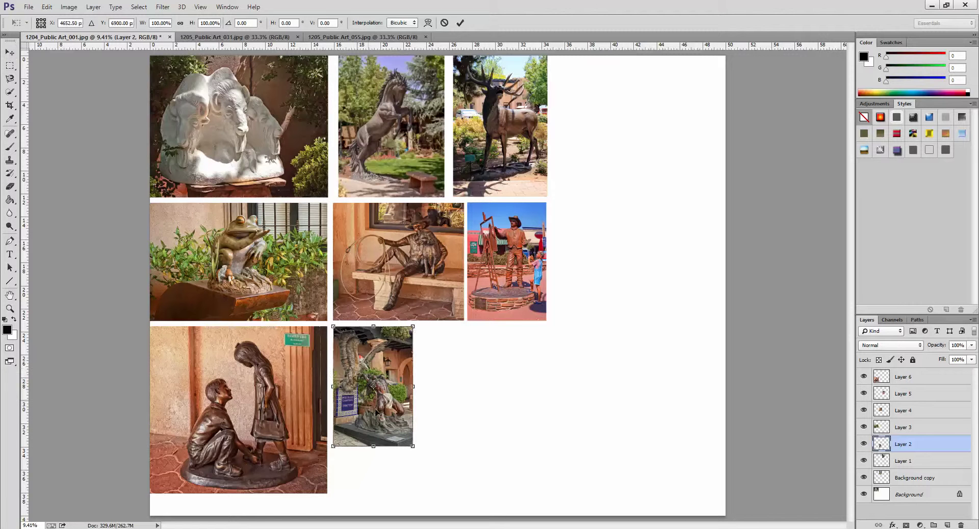
drag(413, 448, 444, 496)
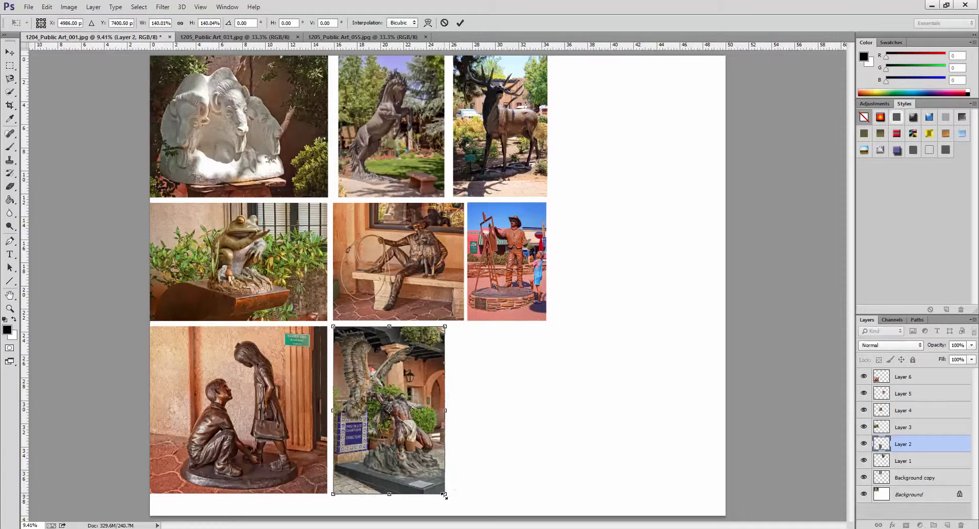
click(460, 22)
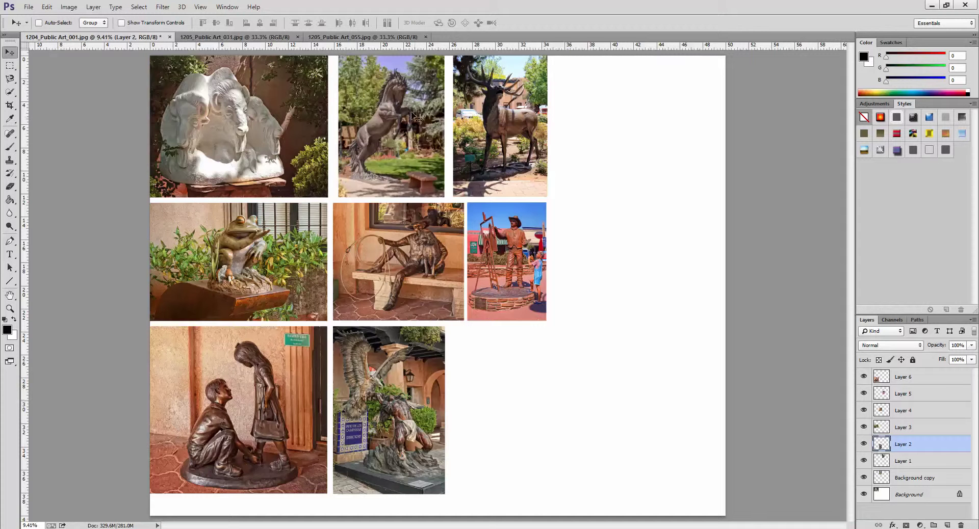
Close the 031 Family Ties photo and drag the 025 seated woman photo into the collage's bottom row.
click(250, 39)
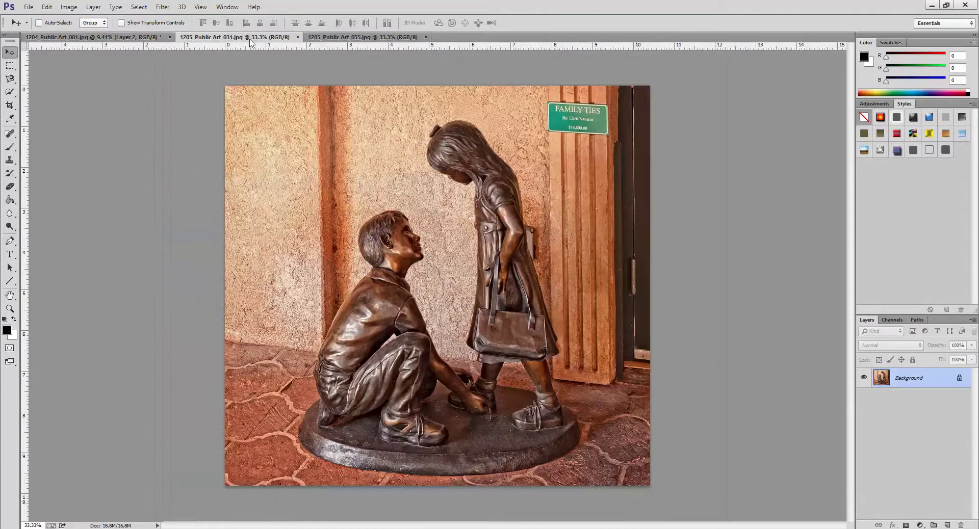
click(297, 37)
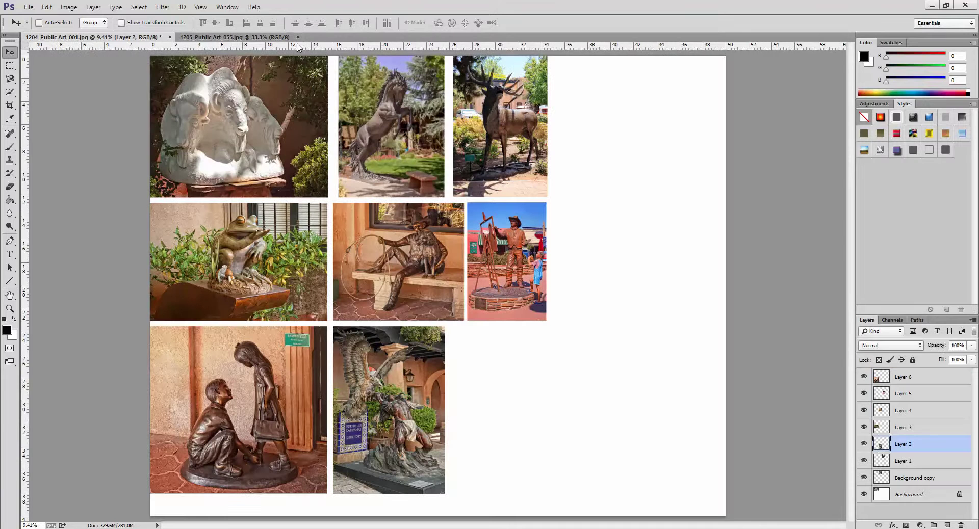
click(266, 38)
click(81, 39)
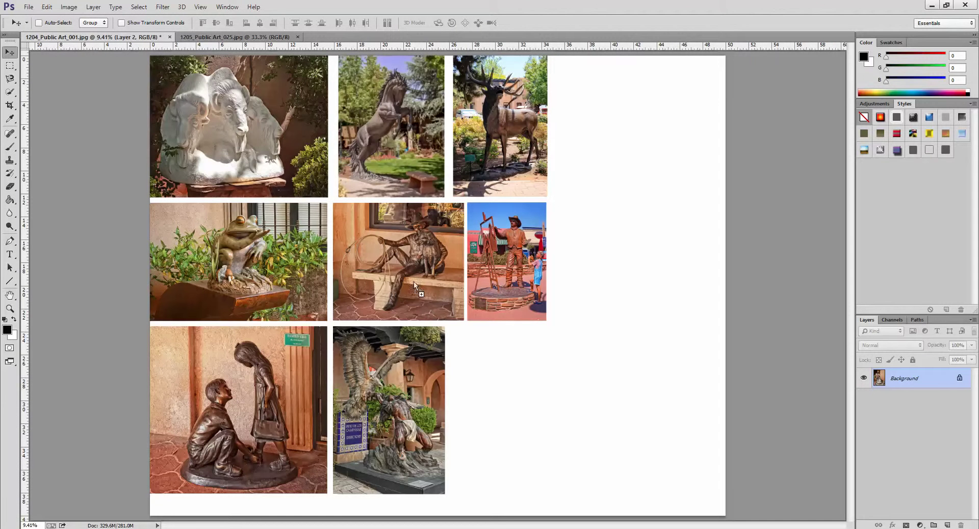
mouse_move(80, 39)
mouse_down()
mouse_move(489, 411)
mouse_move(475, 371)
mouse_up()
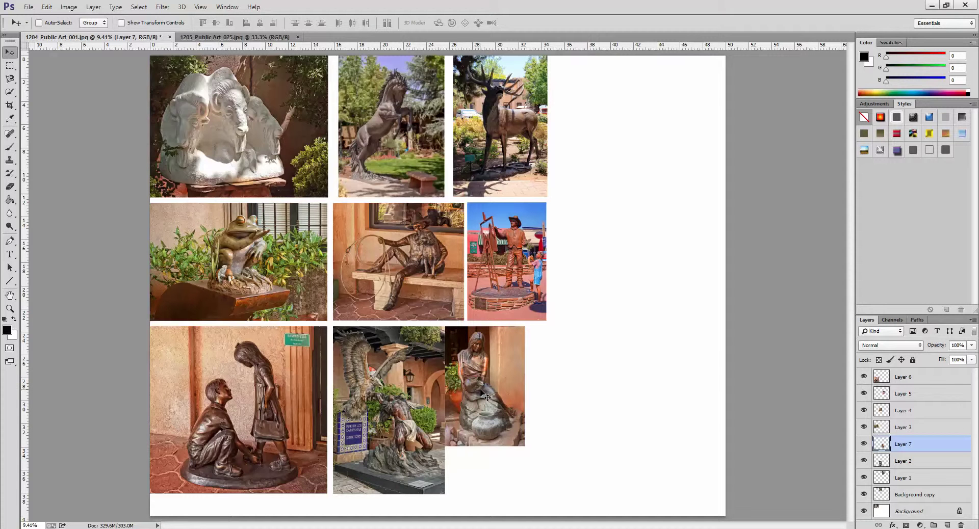
Scale the seated woman photo (Layer 7) to about 139% and nudge it right beside the eagle.
key(ctrl+t)
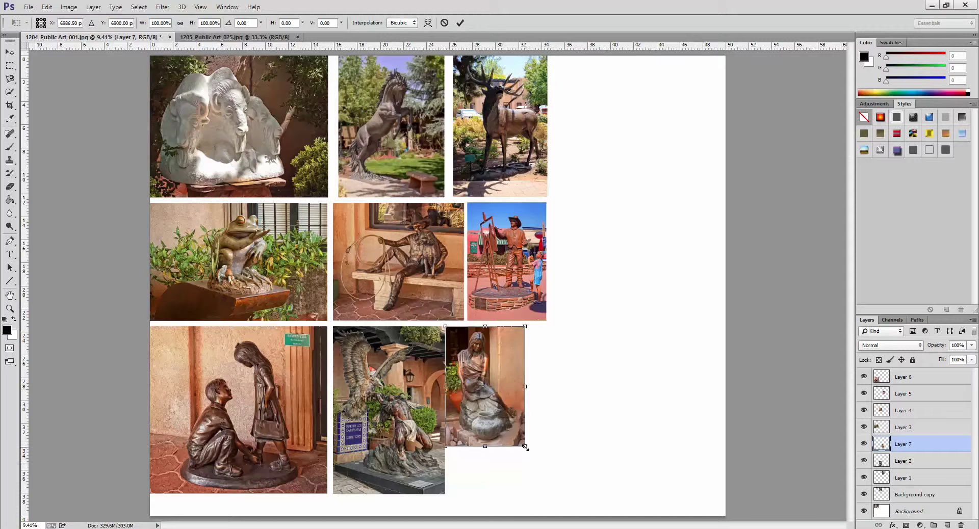
drag(525, 448, 555, 497)
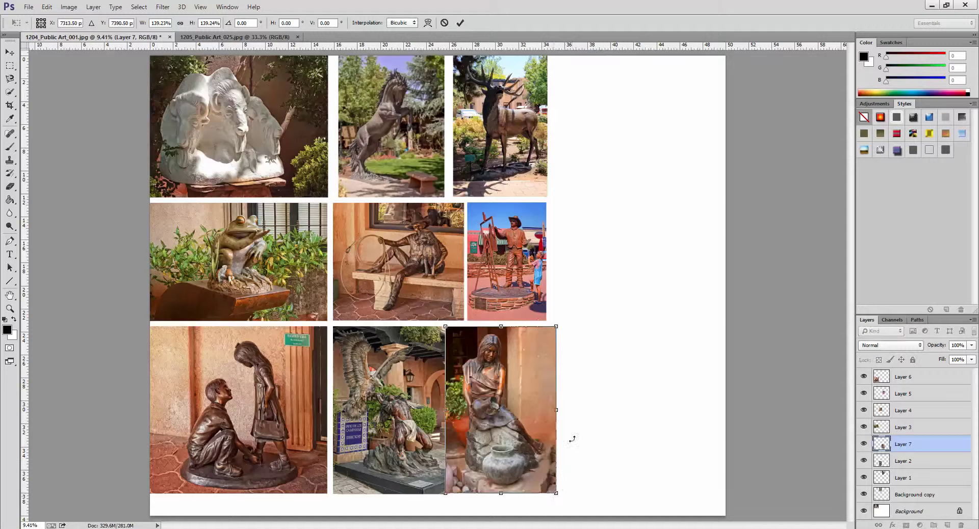
click(460, 22)
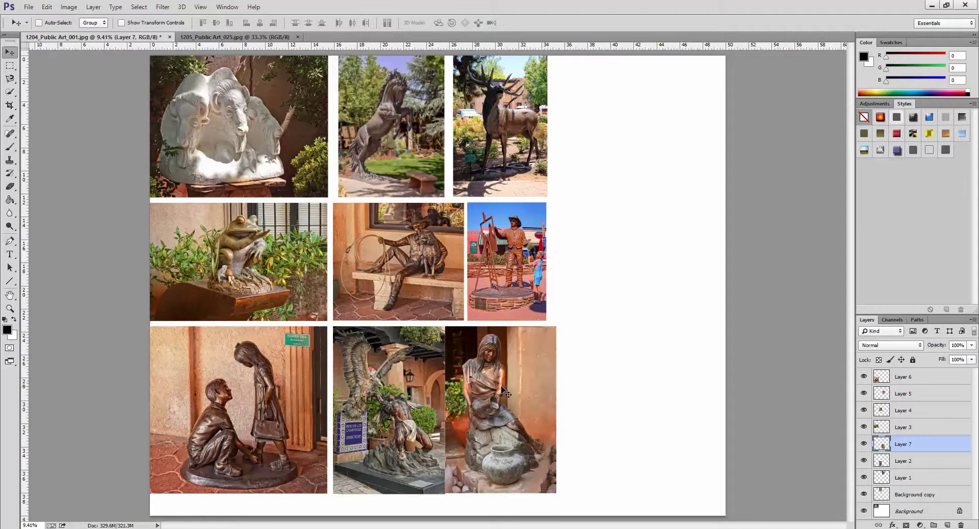
key(shift+Right)
key(shift+Right)
key(shift+Right)
key(shift+Right)
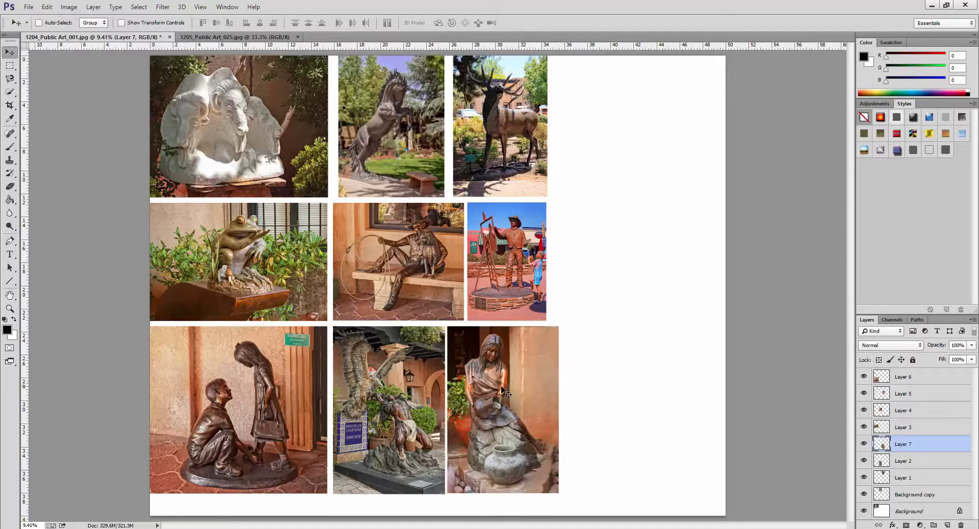
key(shift+Right)
key(shift+Right)
key(shift+Right)
key(shift+Right)
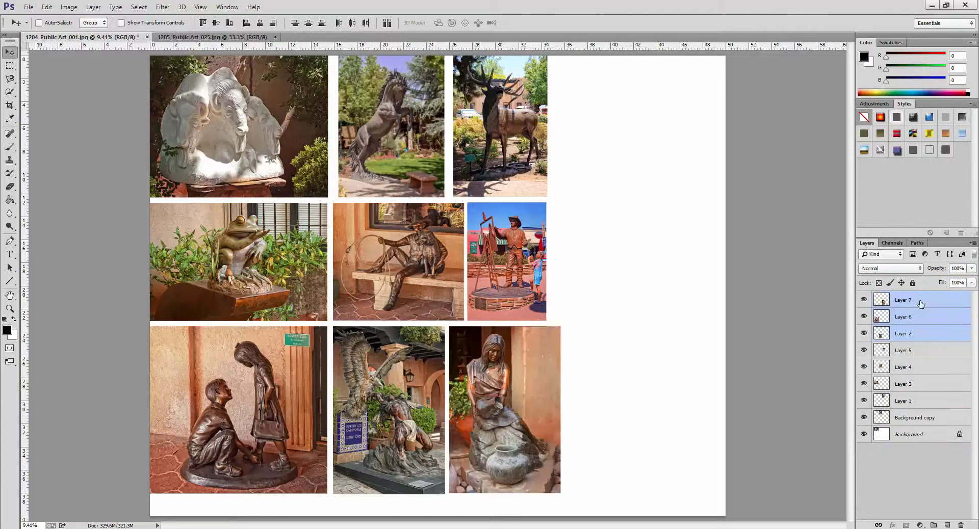
Nudge the bottom-row (Layers 2, 6, 7) and middle-row (Layers 3, 4, 5) photos down for even gaps.
key(shift+Down)
key(shift+Down)
key(shift+Down)
key(shift+Down)
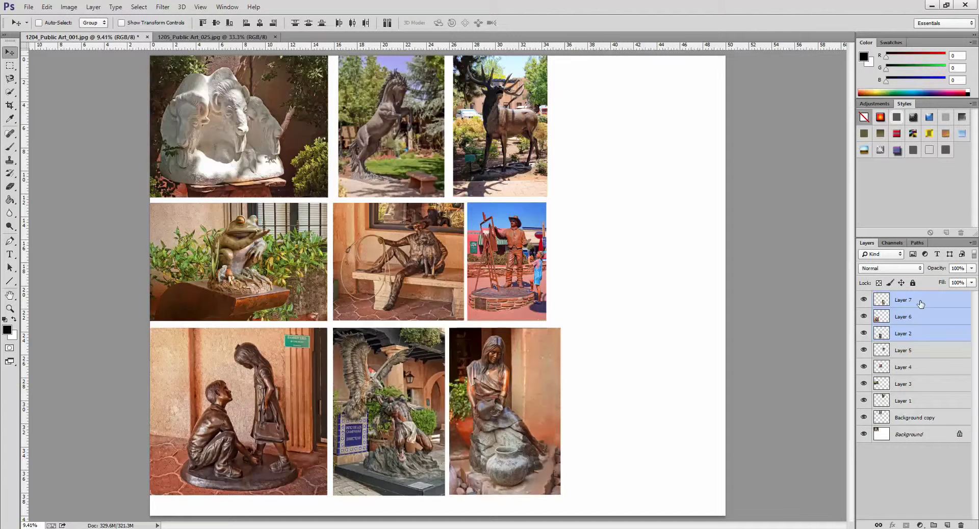
key(shift+Down)
key(shift+Down)
key(shift+Down)
key(shift+Down)
key(shift+Down)
key(shift+Down)
key(shift+Down)
key(shift+Down)
key(shift+Down)
key(shift+Down)
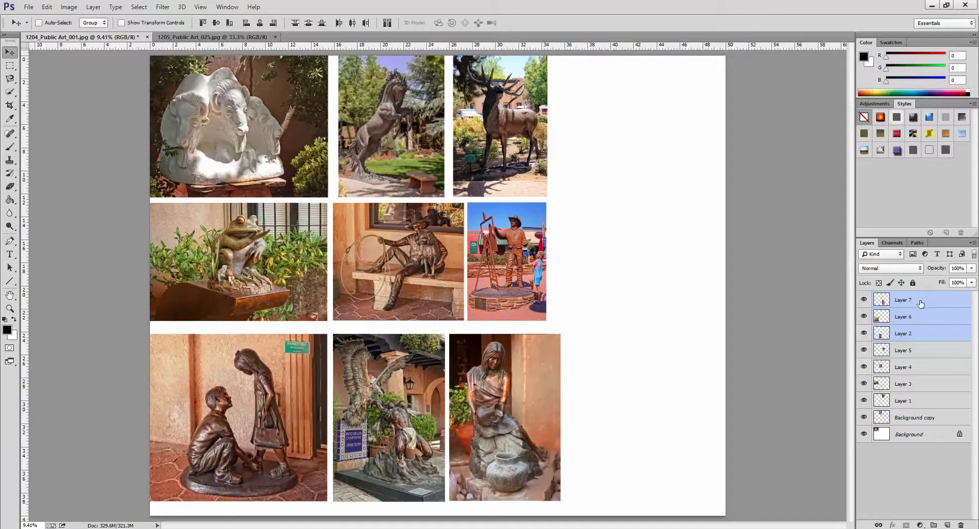
key(shift+Down)
key(shift+Down)
key(shift+Down)
key(shift+Down)
key(shift+Down)
key(shift+Down)
key(shift+Down)
key(shift+Down)
key(shift+Down)
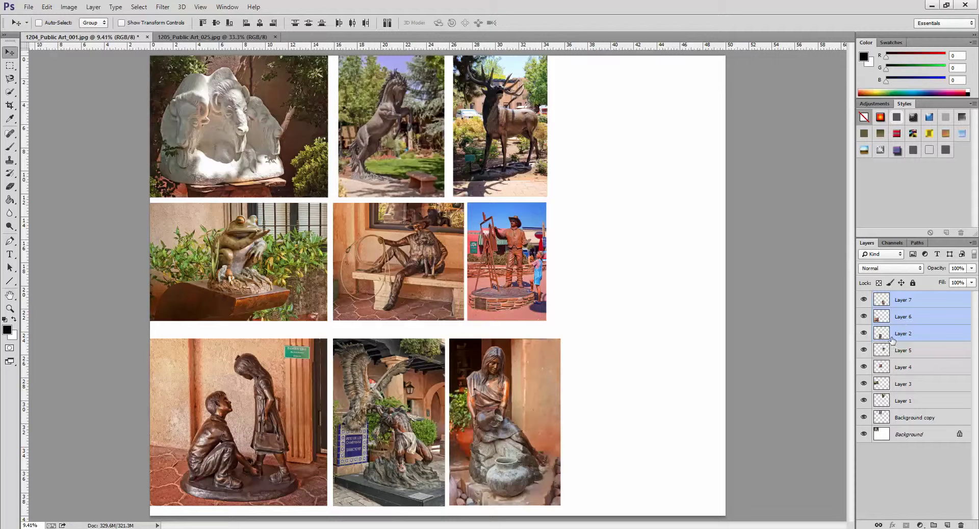
click(897, 350)
shift+click(925, 385)
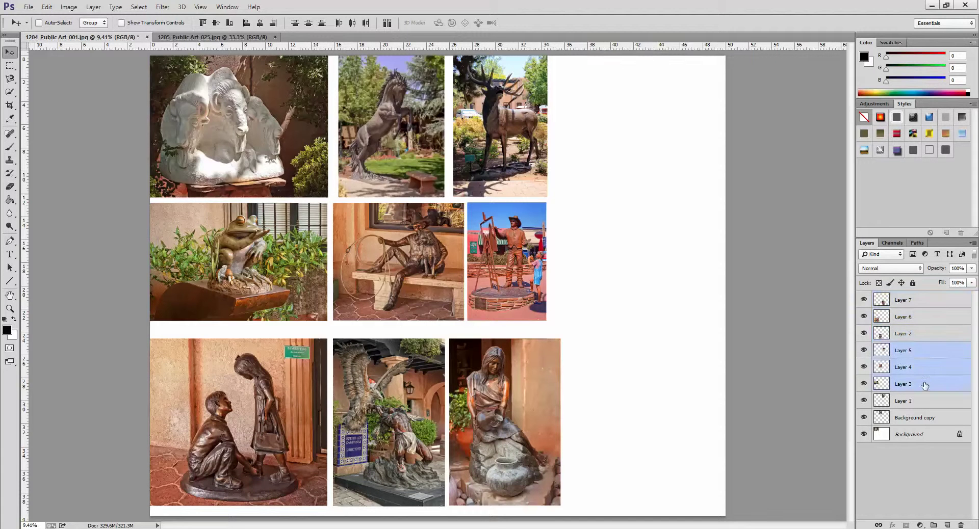
key(shift+Down)
key(shift+Down)
key(shift+Down)
key(shift+Down)
key(shift+Down)
key(shift+Down)
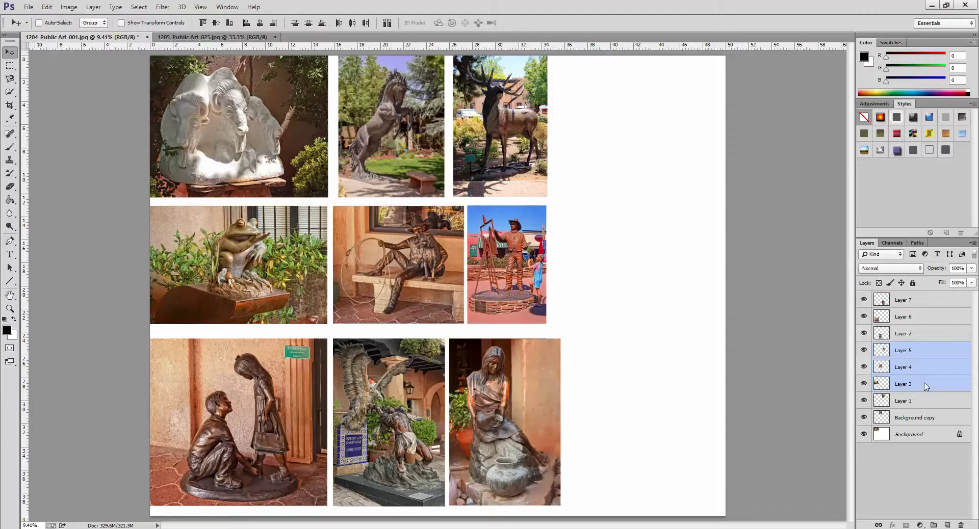
key(shift+Down)
key(shift+Down)
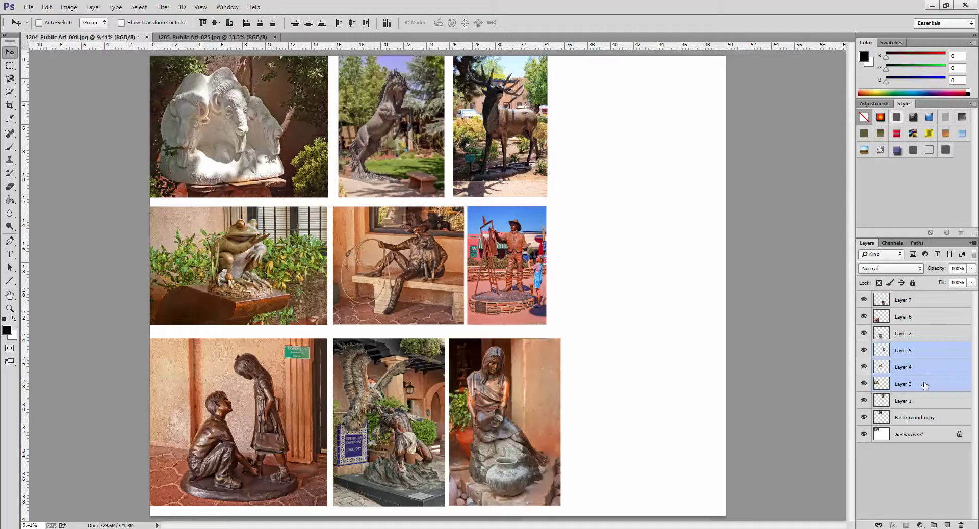
Enlarge the frog photo (Layer 3) to about 102.5%.
click(925, 386)
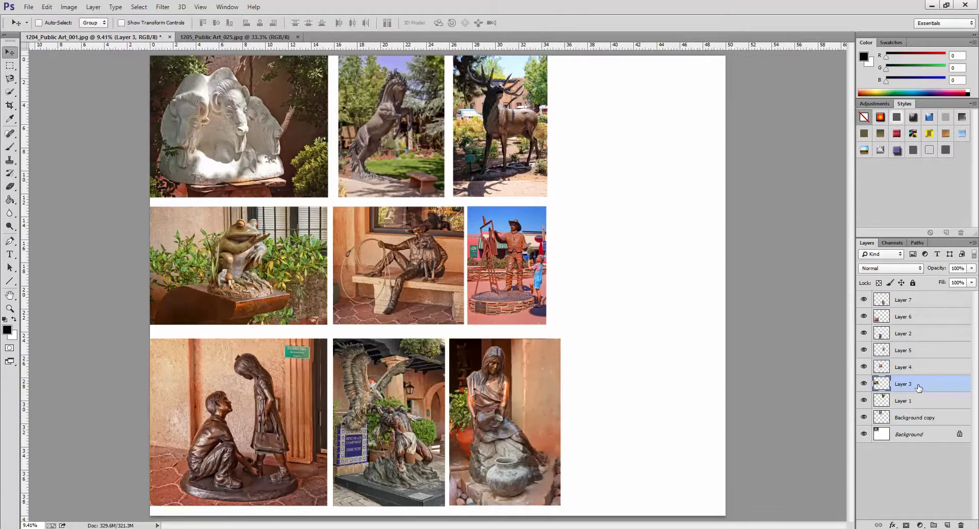
key(ctrl+t)
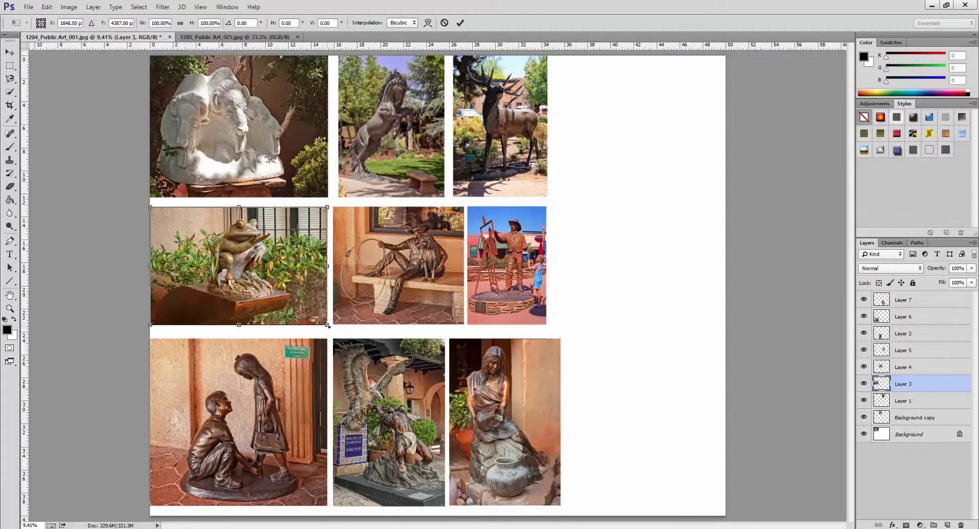
drag(327, 324, 331, 330)
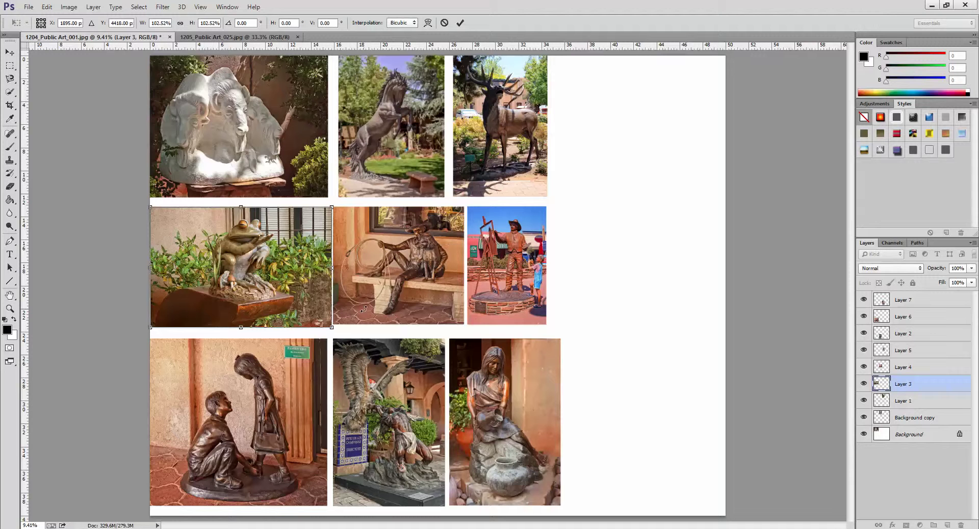
click(460, 23)
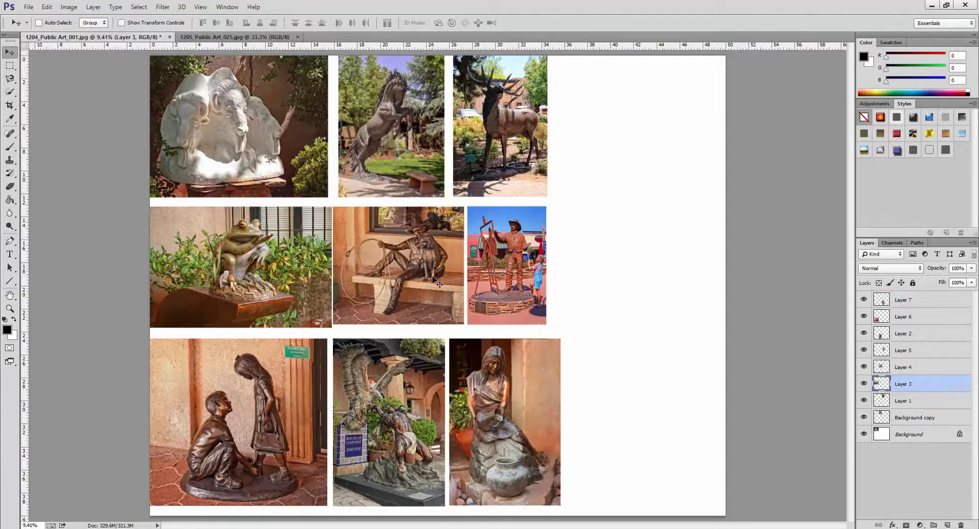
Enlarge the seated-cowboy photo (Layer 4) to about 102.4%.
click(930, 369)
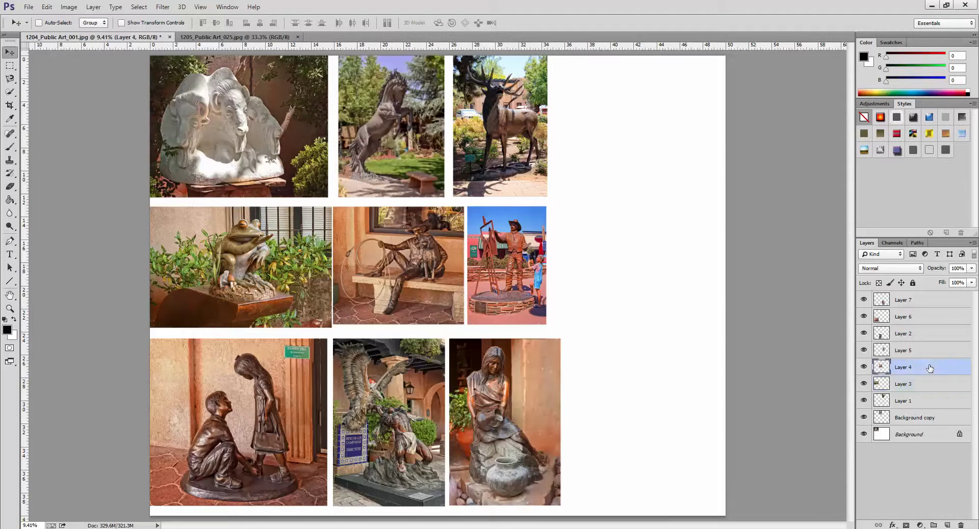
key(ctrl+t)
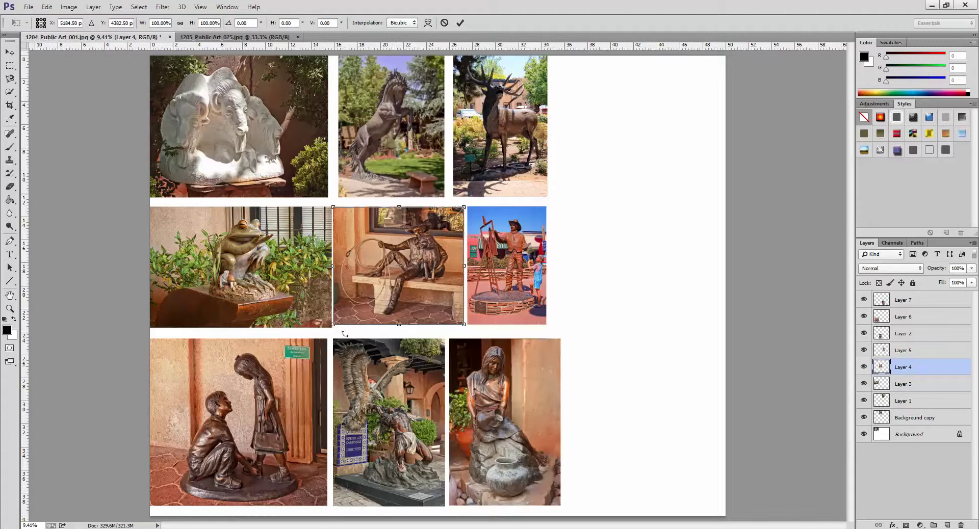
drag(332, 325, 330, 329)
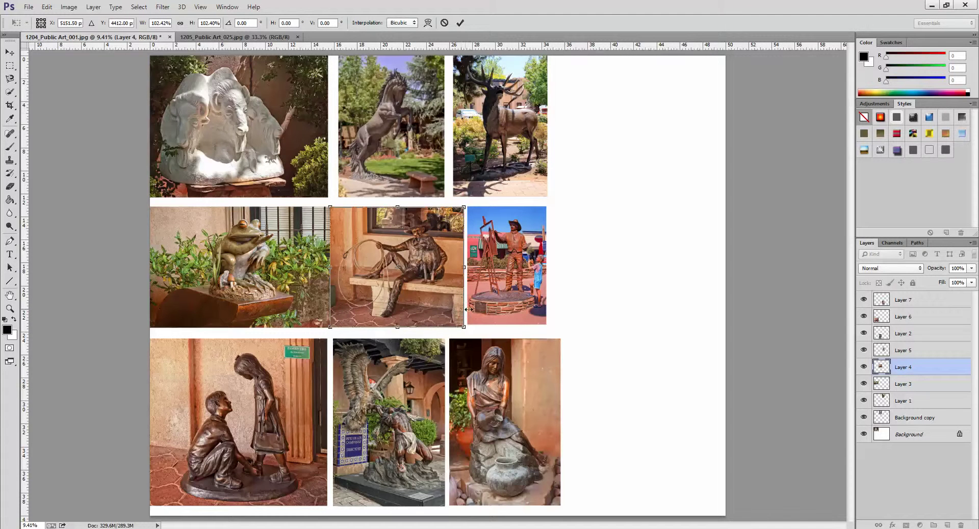
click(460, 23)
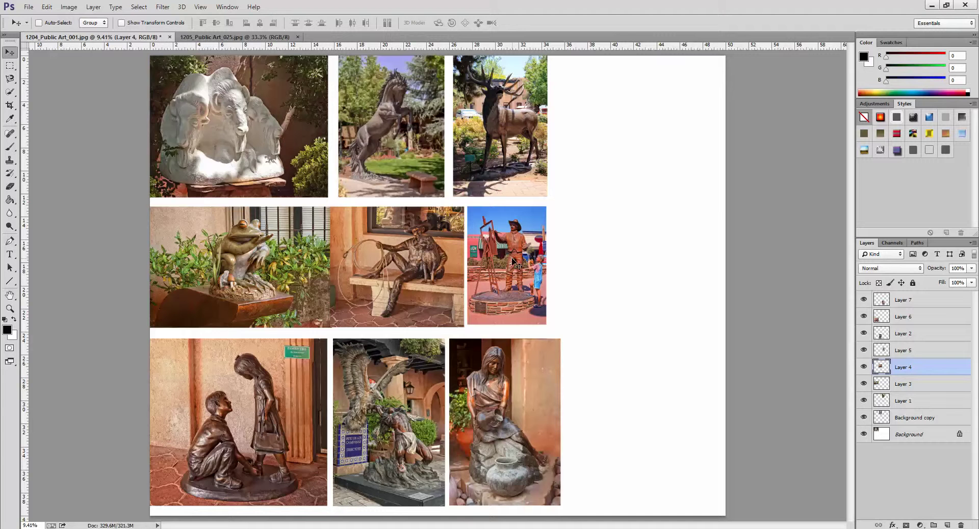
Enlarge the painter statue photo (Layer 5) to about 103% and nudge it right.
click(953, 351)
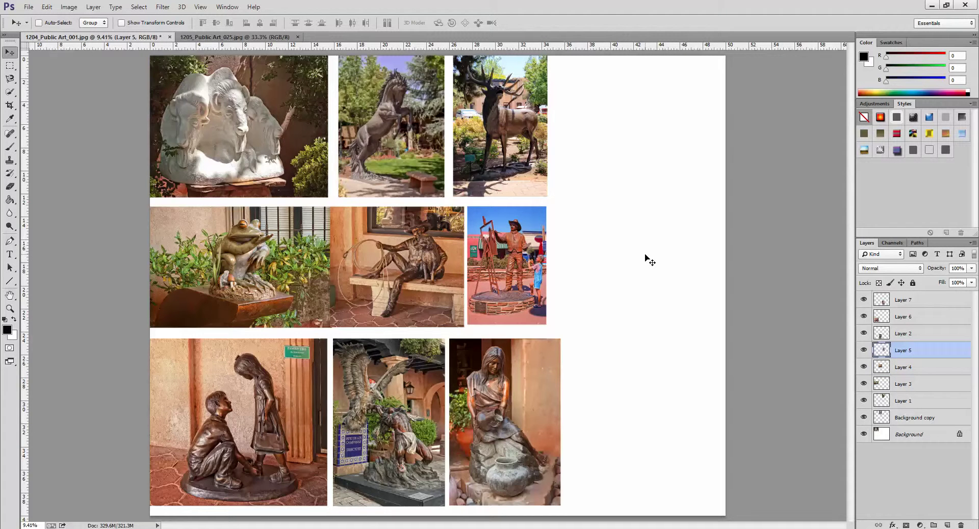
key(ctrl+t)
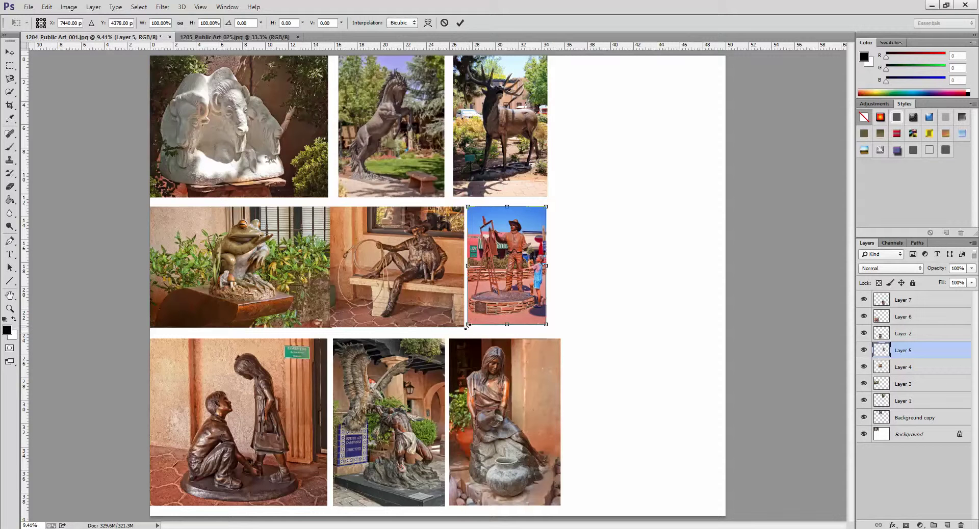
drag(466, 327, 467, 326)
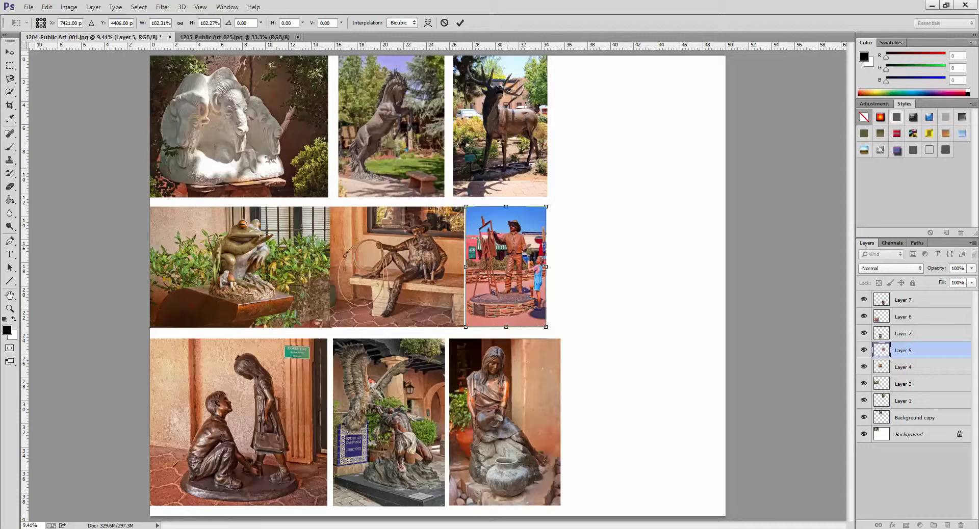
click(460, 23)
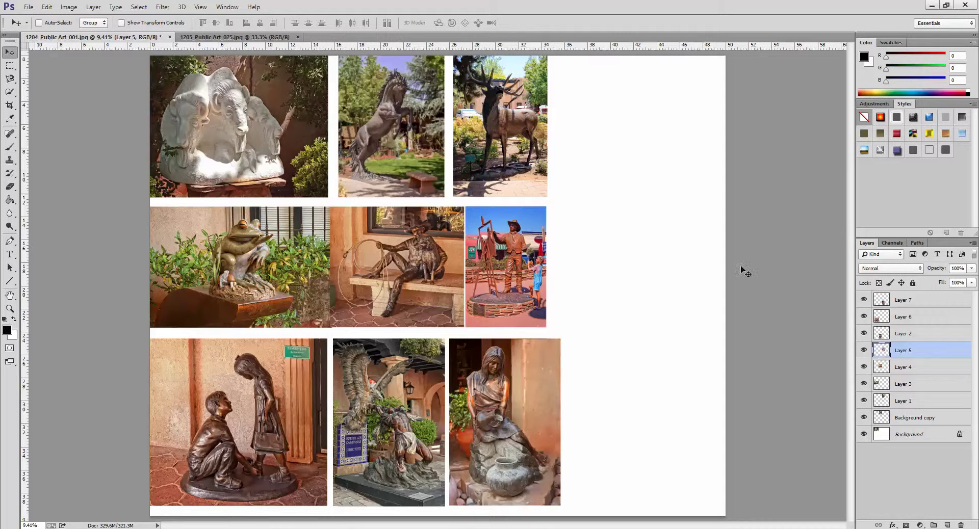
key(shift+Right)
key(shift+Right)
key(shift+Right)
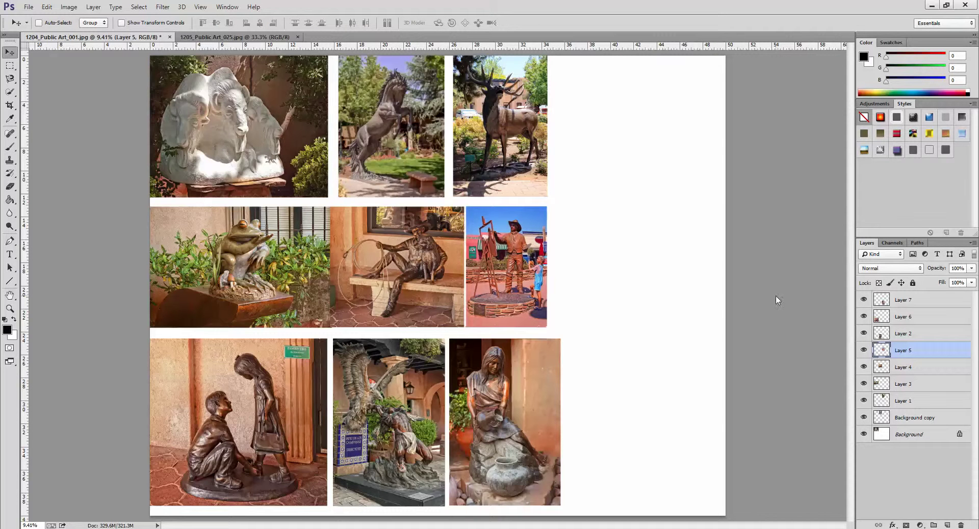
key(shift+Right)
key(shift+Right)
key(shift+Right)
key(shift+Right)
key(shift+Right)
key(shift+Right)
key(shift+Right)
key(shift+Right)
key(shift+Right)
key(shift+Right)
key(shift+Right)
key(shift+Right)
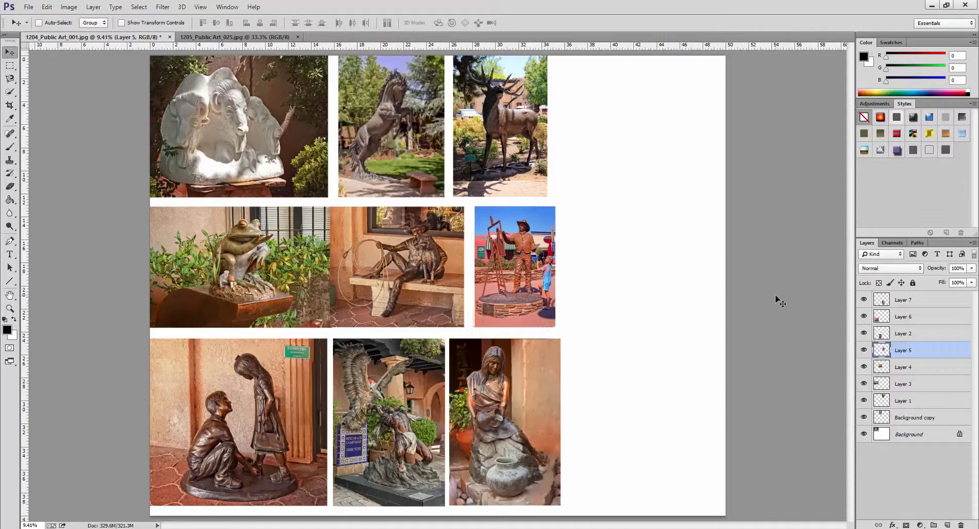
key(shift+Right)
key(shift+Right)
key(shift+Right)
key(shift+Right)
key(shift+Right)
key(shift+Right)
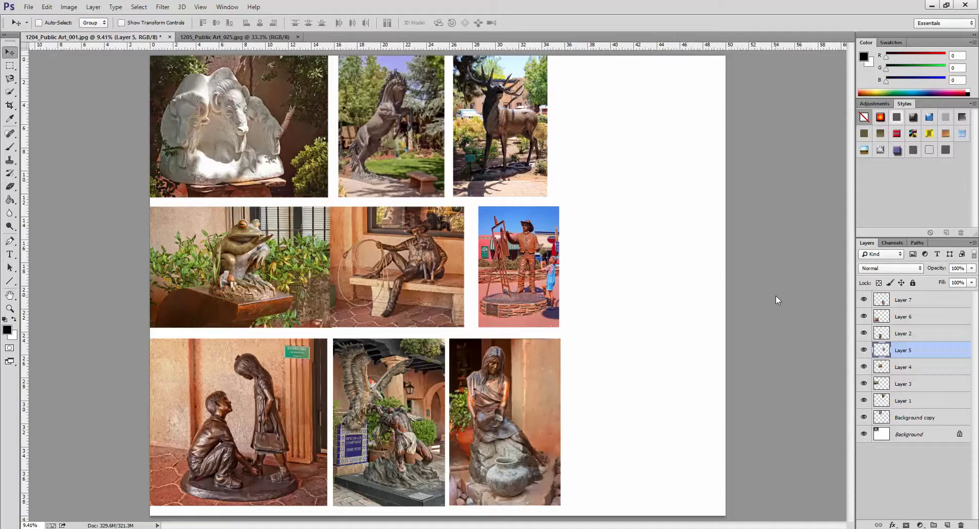
Nudge the cowboy, rearing-horse and elk photos right for even spacing across the rows.
click(906, 370)
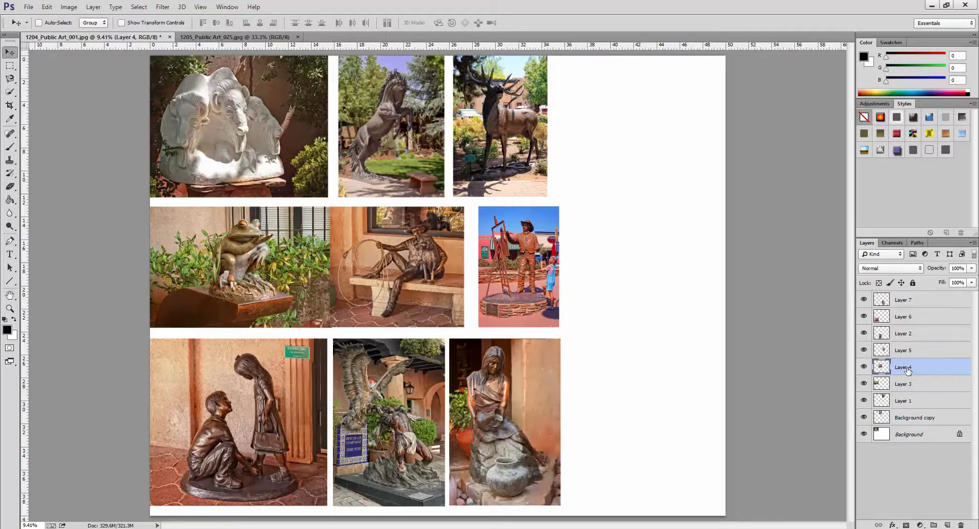
key(shift+Right)
key(shift+Right)
key(shift+Right)
key(shift+Right)
key(shift+Right)
key(shift+Right)
key(shift+Right)
key(shift+Right)
key(shift+Right)
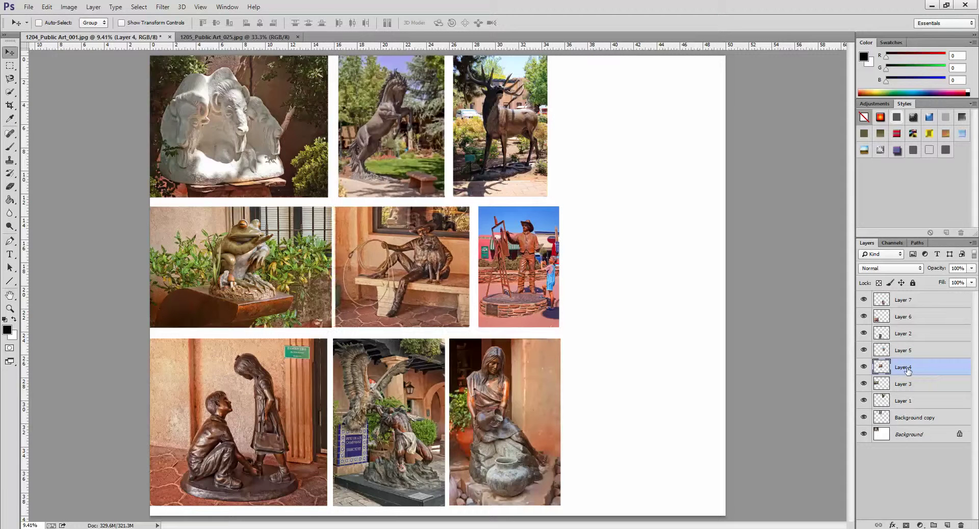
key(shift+Right)
key(shift+Right)
key(shift+Right)
key(shift+Right)
key(shift+Right)
click(928, 419)
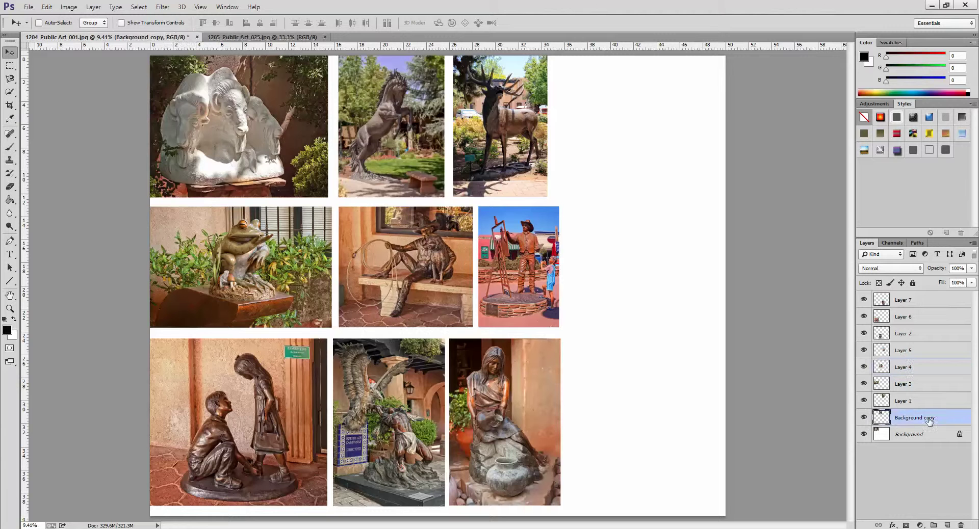
key(shift+Right)
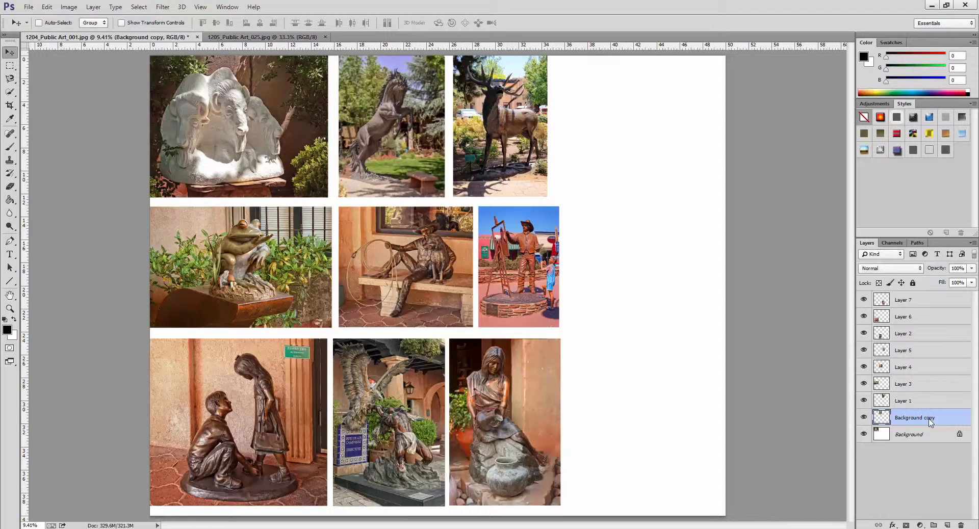
key(shift+Right)
key(shift+Right)
key(shift+Right)
key(shift+Right)
key(shift+Right)
key(shift+Right)
key(shift+Right)
key(shift+Right)
key(shift+Right)
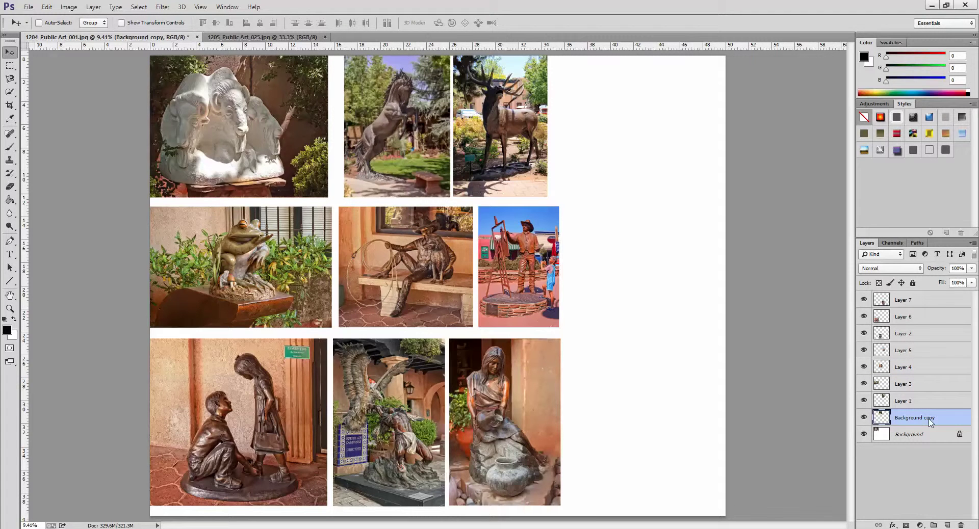
click(927, 403)
key(shift+Right)
key(shift+Right)
key(shift+Right)
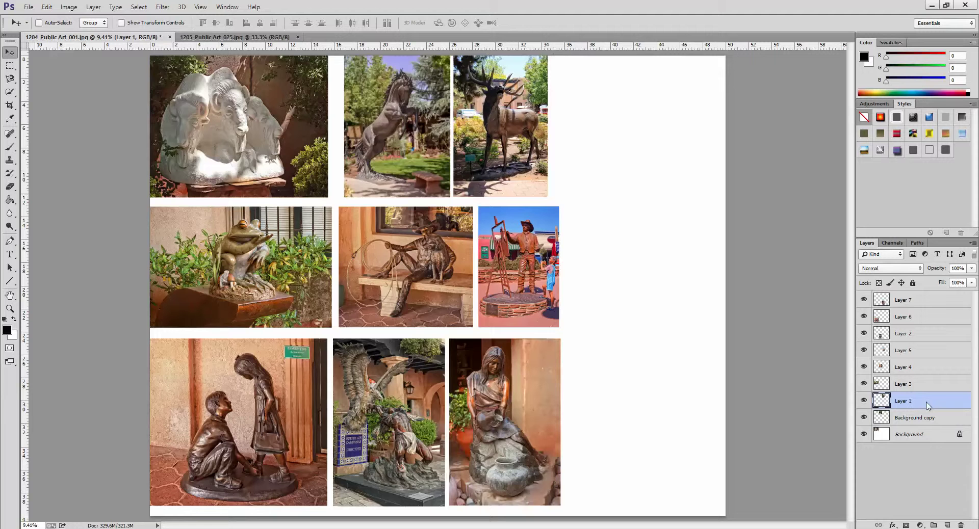
key(shift+Right)
key(shift+Right)
key(shift+Right)
key(shift+Right)
key(shift+Right)
key(shift+Right)
key(shift+Right)
key(shift+Right)
key(shift+Right)
key(shift+Right)
key(shift+Right)
key(shift+Right)
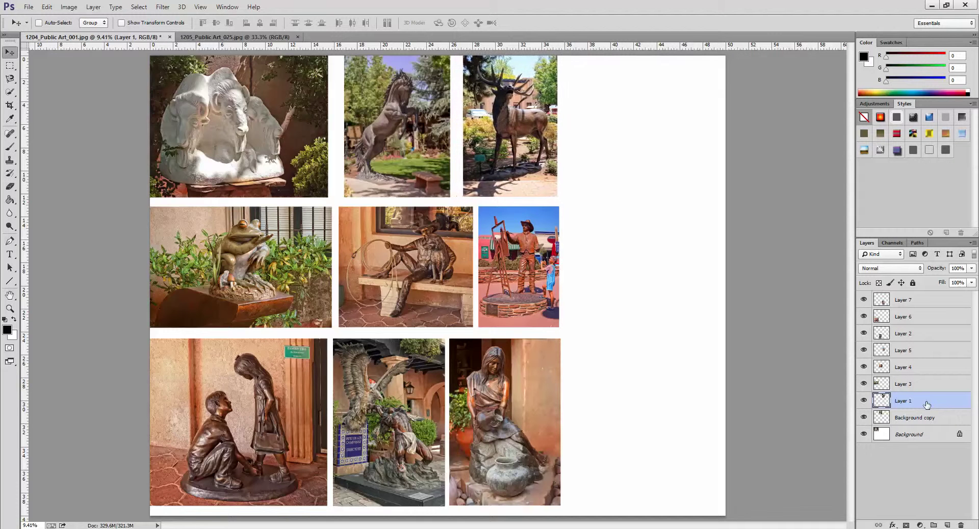
key(shift+Right)
key(shift+Right)
key(shift+Right)
key(shift+Right)
key(shift+Right)
key(shift+Right)
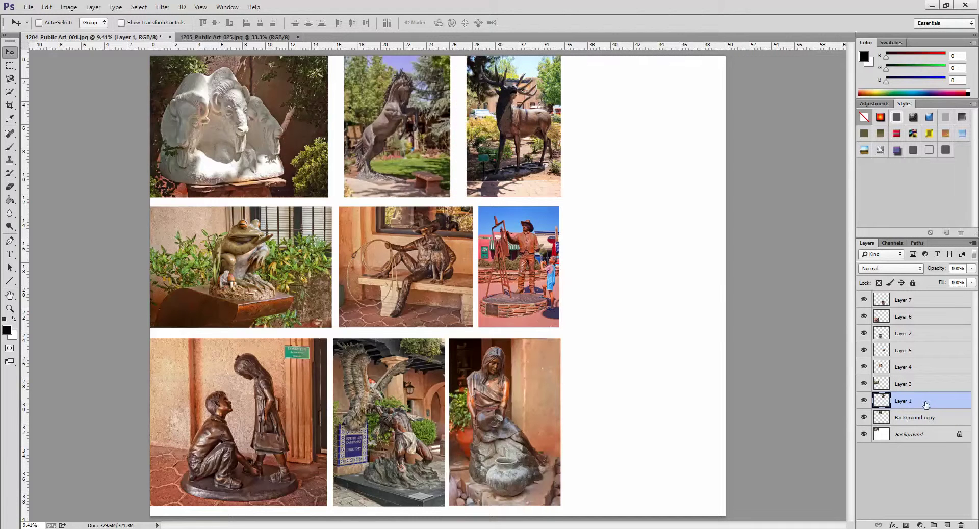
click(913, 418)
click(9, 105)
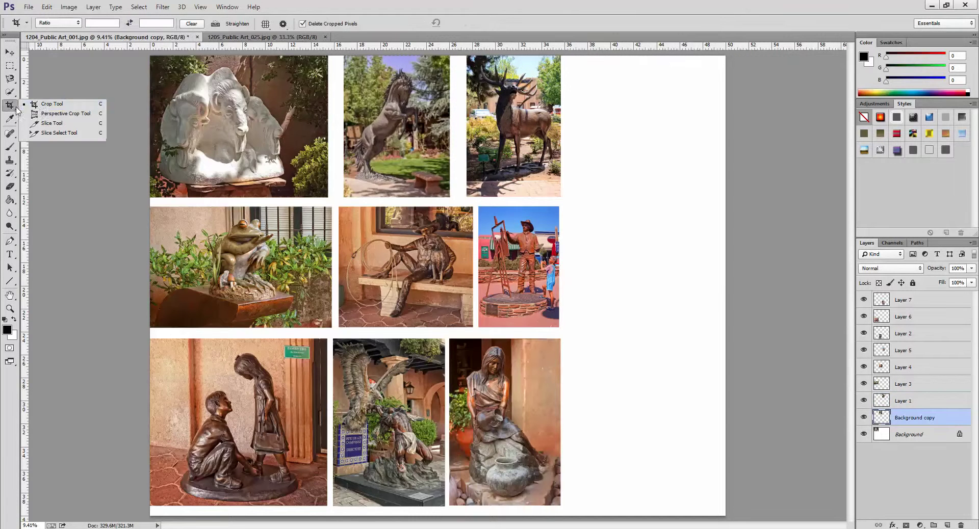
Crop the canvas's right edge to just past the photos, leaving it about 36.45 inches wide.
click(56, 105)
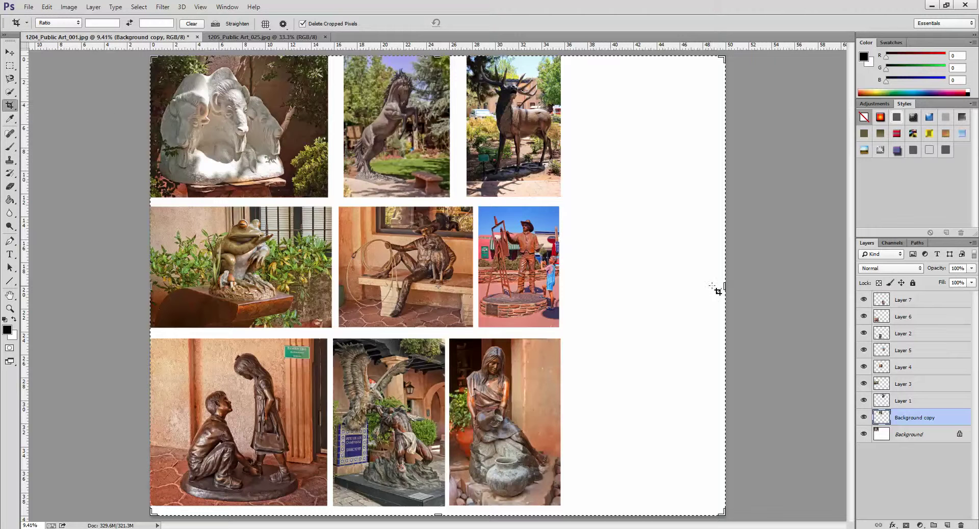
drag(721, 287, 647, 292)
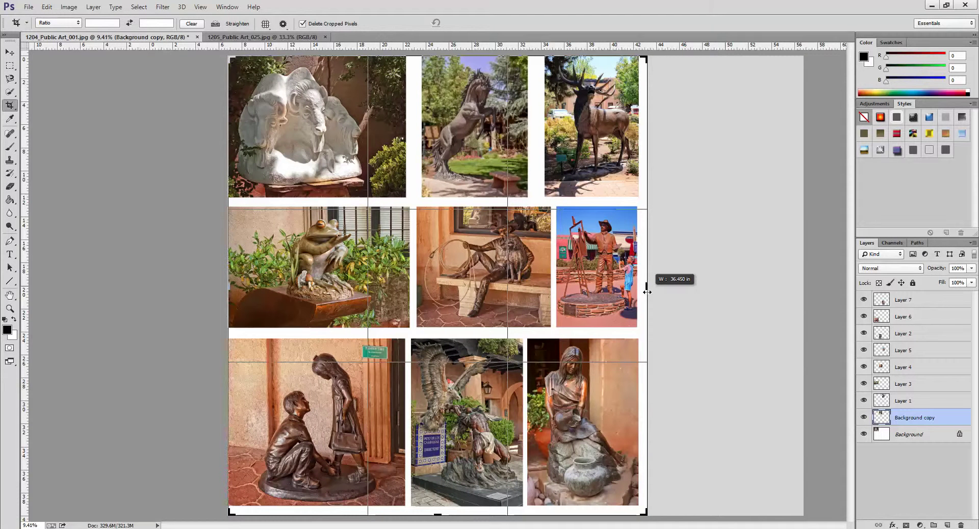
drag(647, 291, 647, 291)
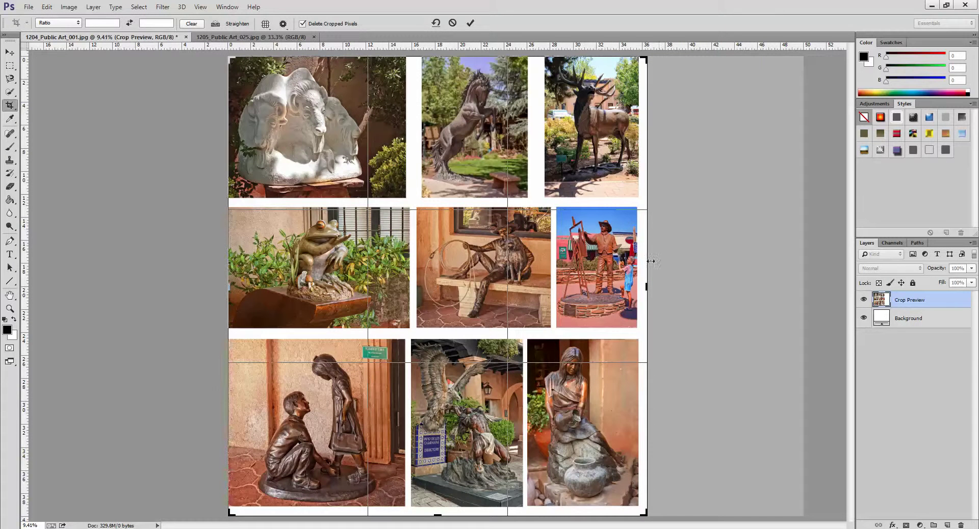
click(470, 23)
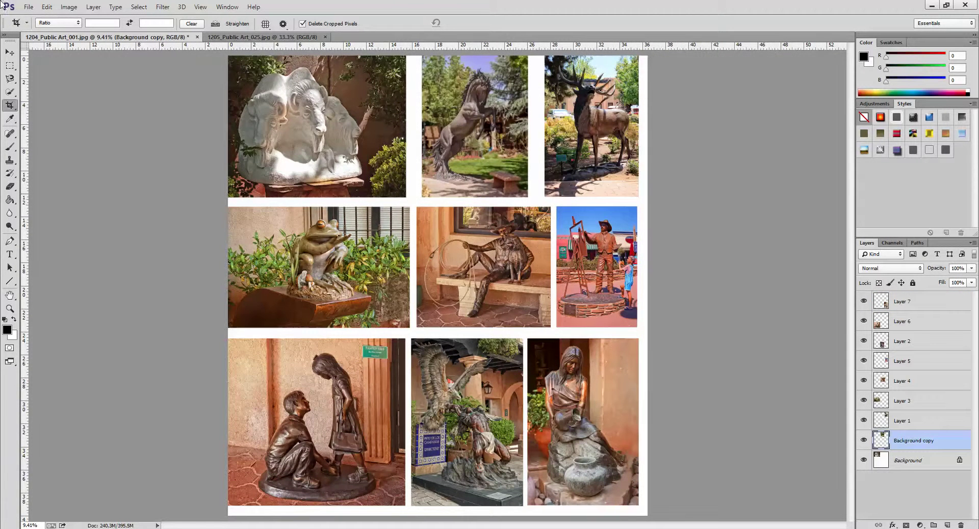
Add 0.5 inch of relative canvas width and height anchored bottom-right, then fit the view.
click(67, 7)
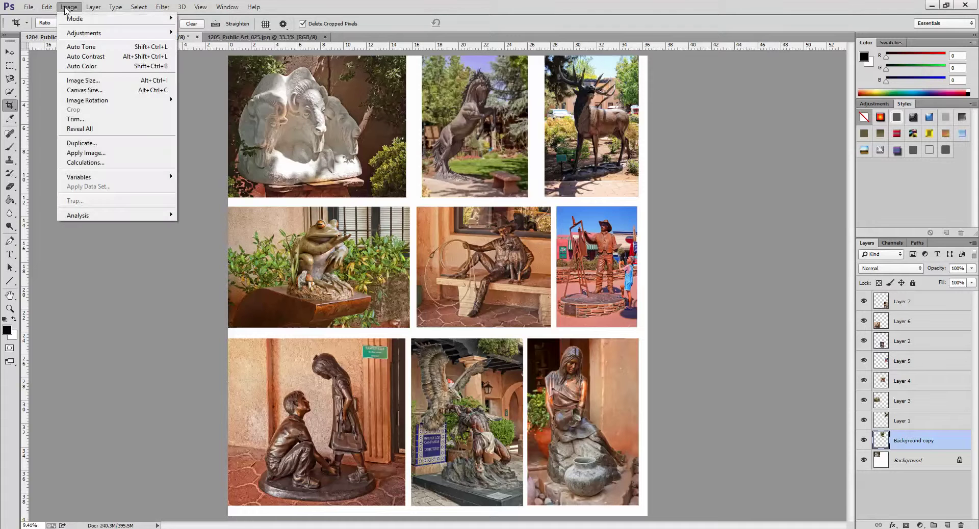
click(86, 91)
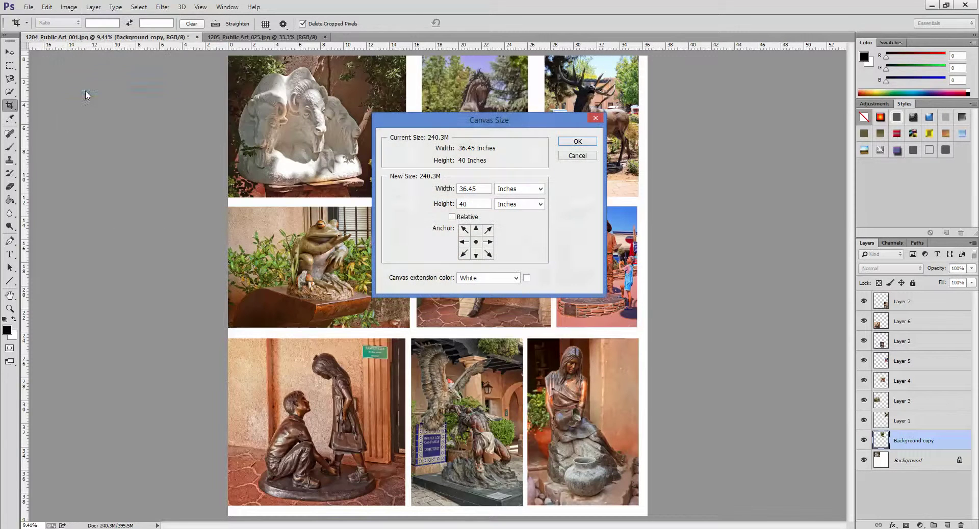
click(452, 218)
text(.5)
double_click(459, 189)
text(.5)
click(489, 255)
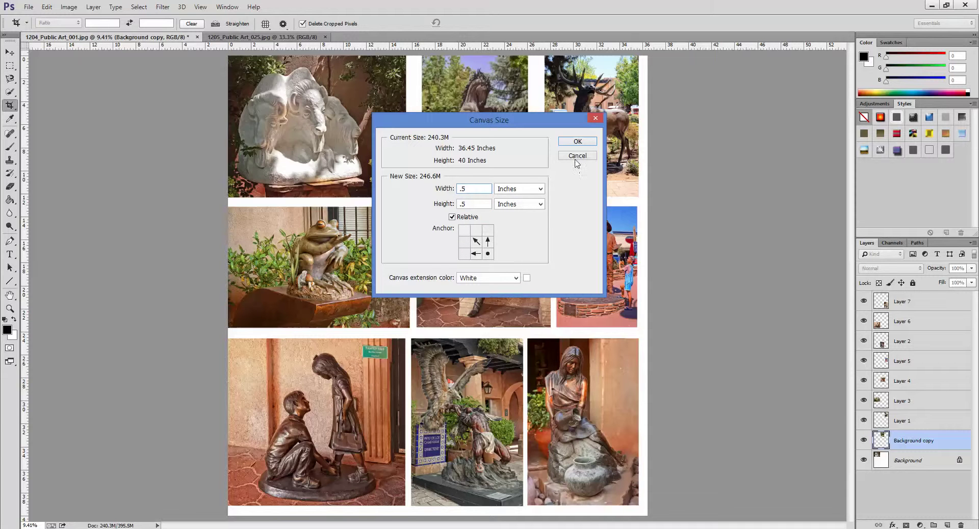
click(576, 142)
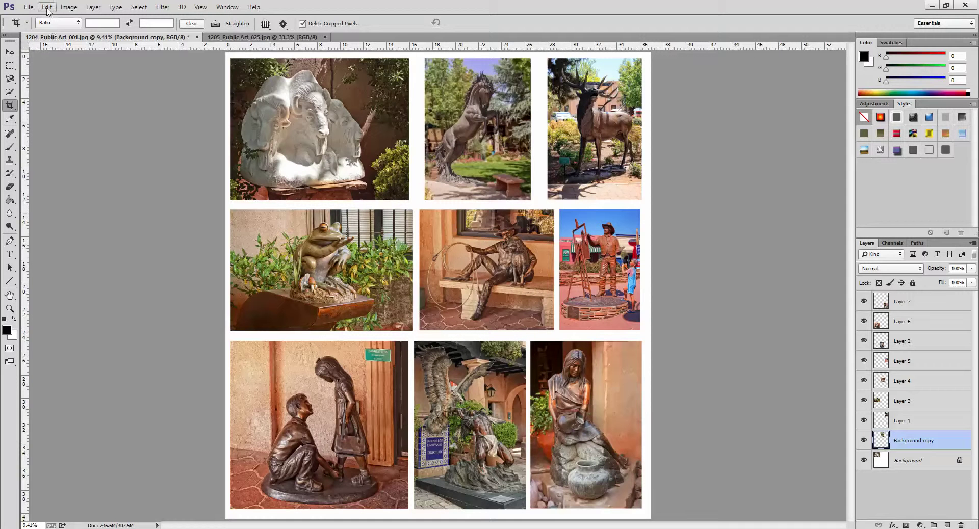
click(10, 309)
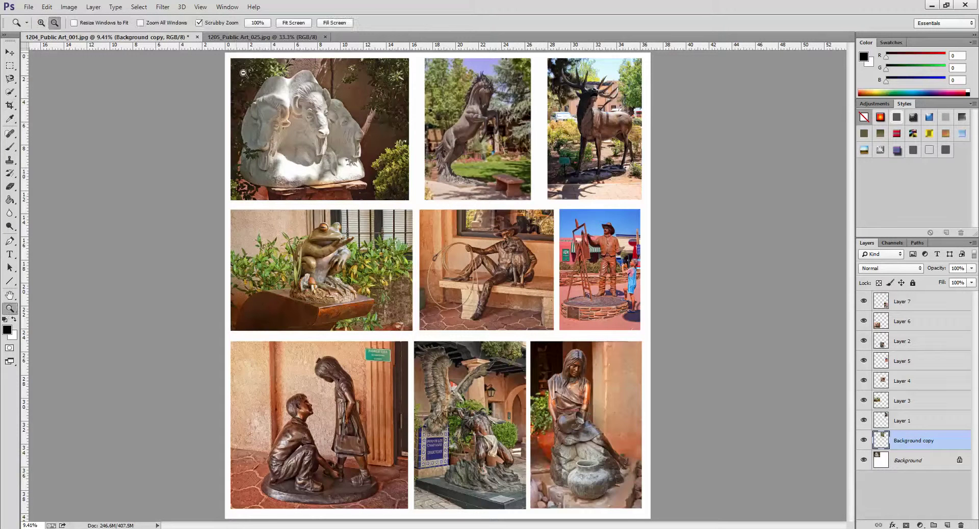
click(294, 23)
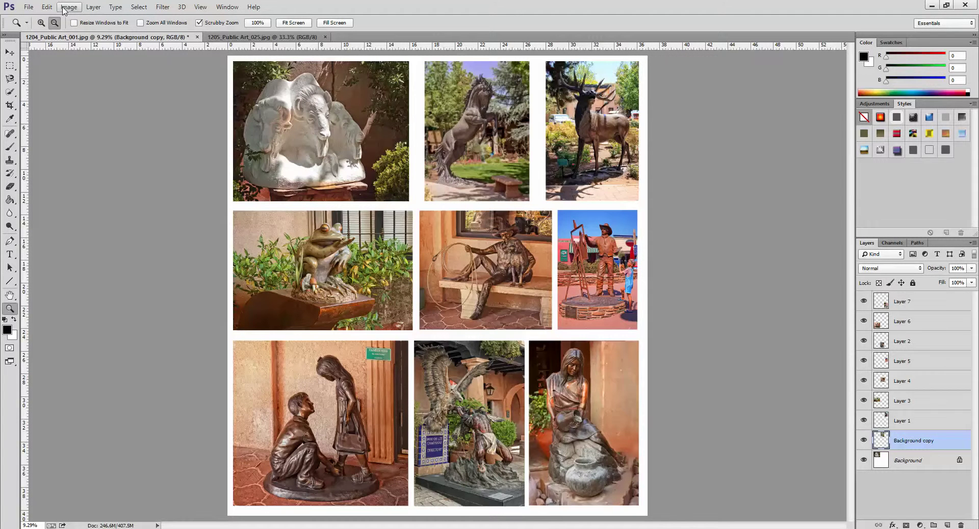
Extend the canvas by a further 0.25 inch in width and height, anchored bottom-right.
click(64, 8)
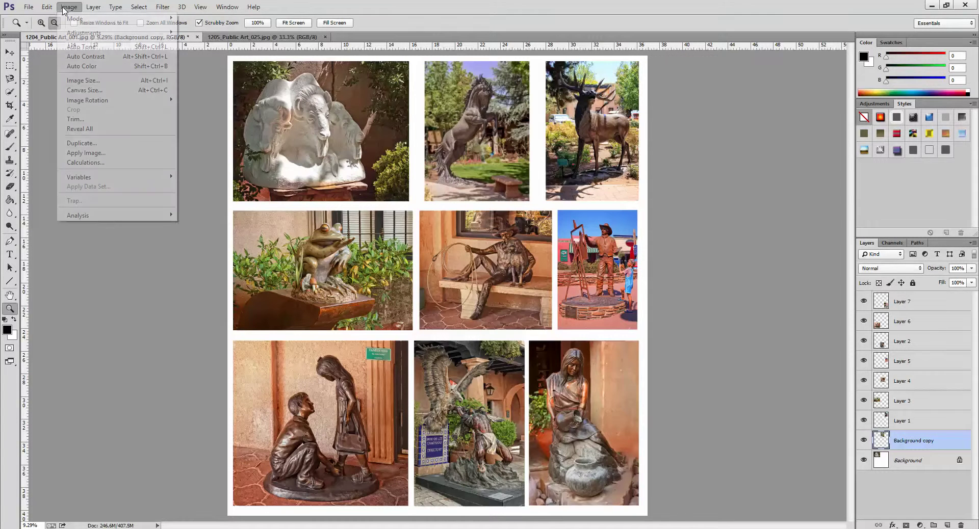
click(86, 91)
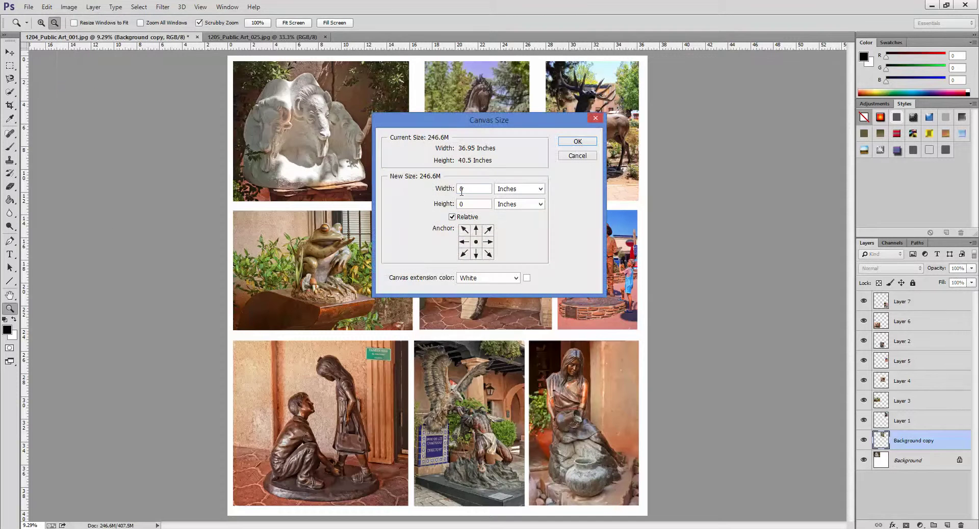
text(.)
text(25)
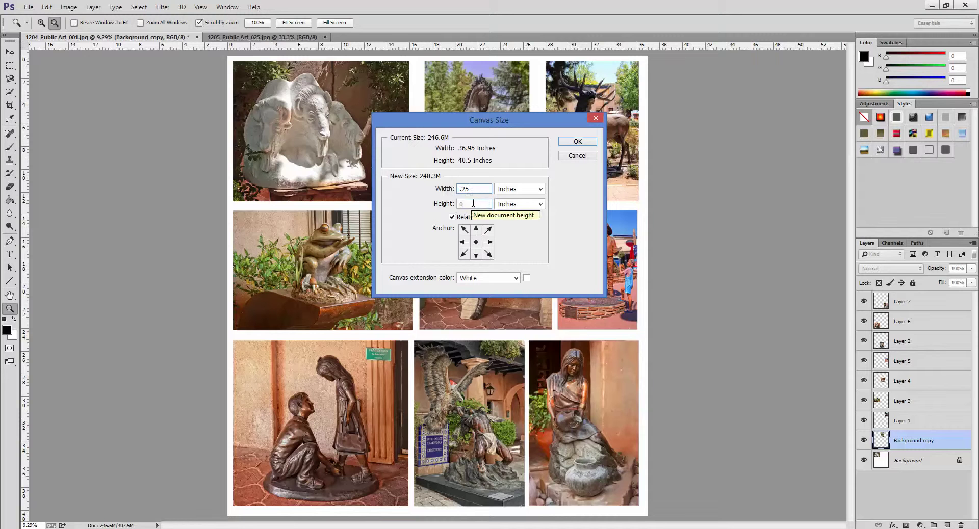
key(Tab)
text(.25)
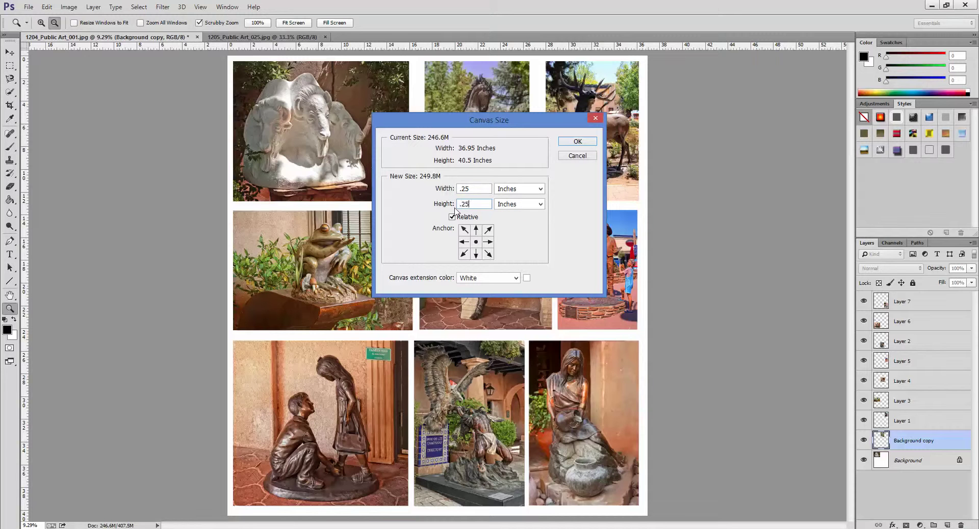
click(488, 254)
click(570, 144)
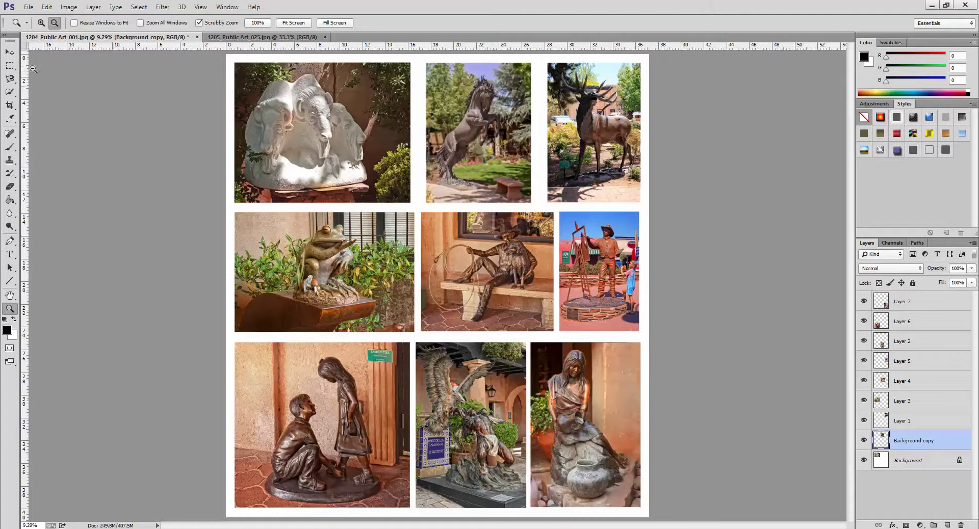
Add 1 inch of canvas height anchored bottom-centre, making it about 41.75 inches tall.
click(68, 8)
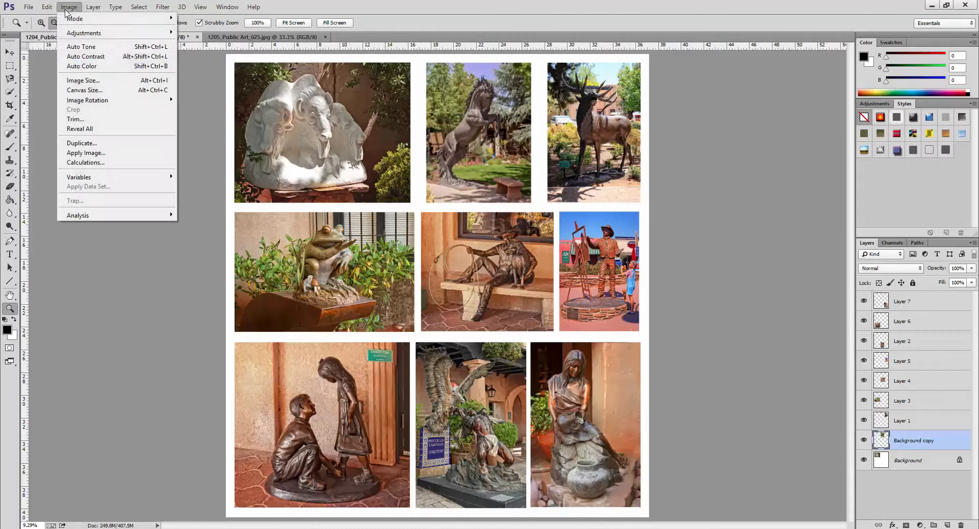
click(84, 91)
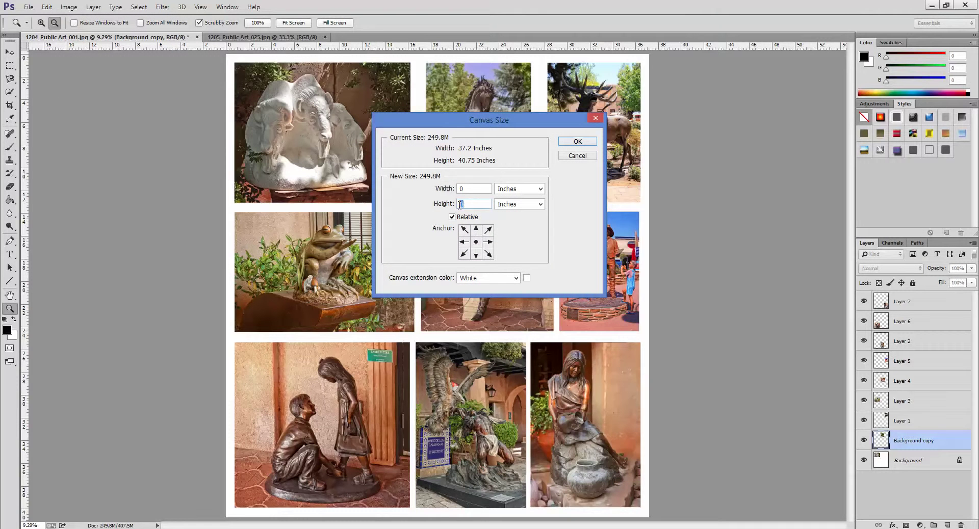
text(1)
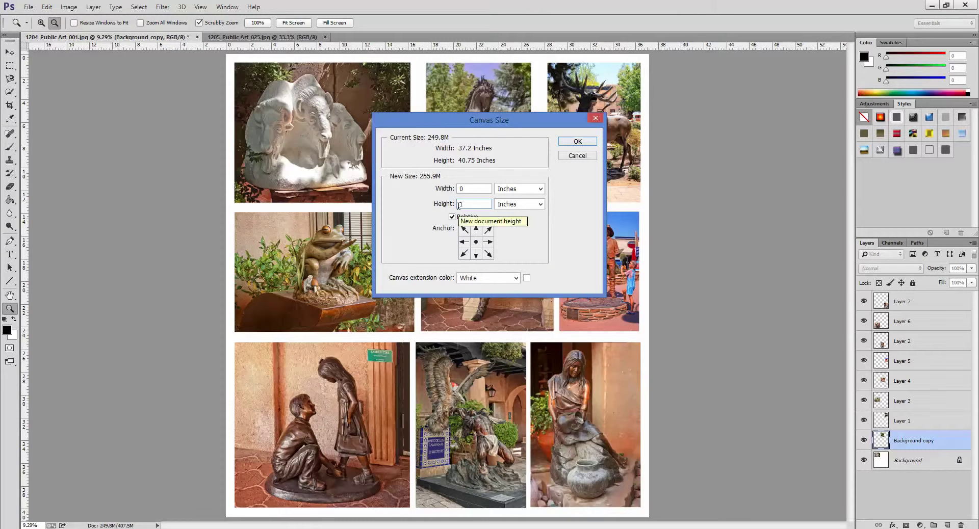
click(477, 255)
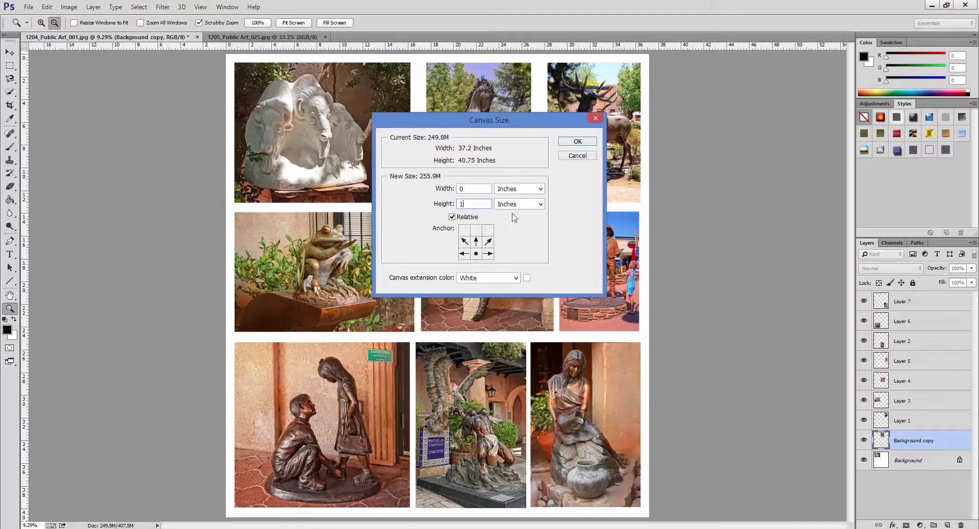
click(577, 142)
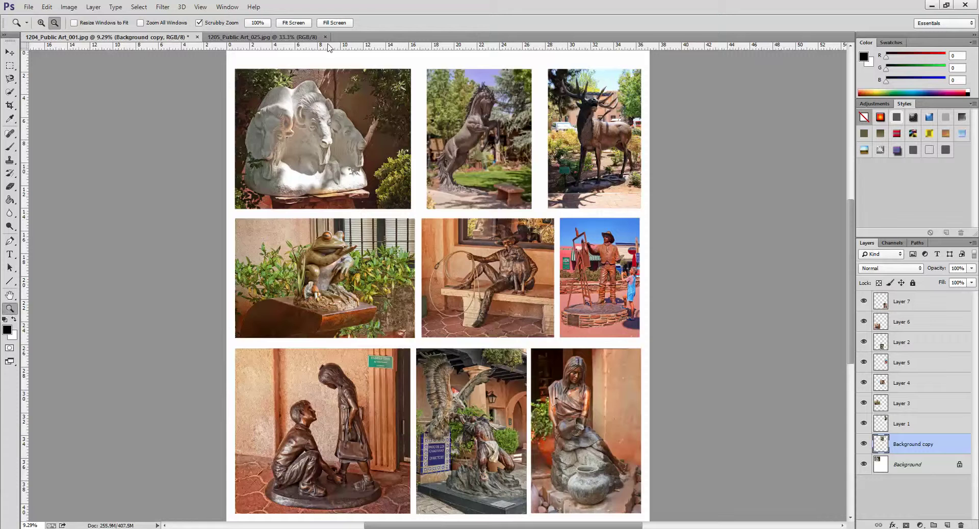
click(293, 22)
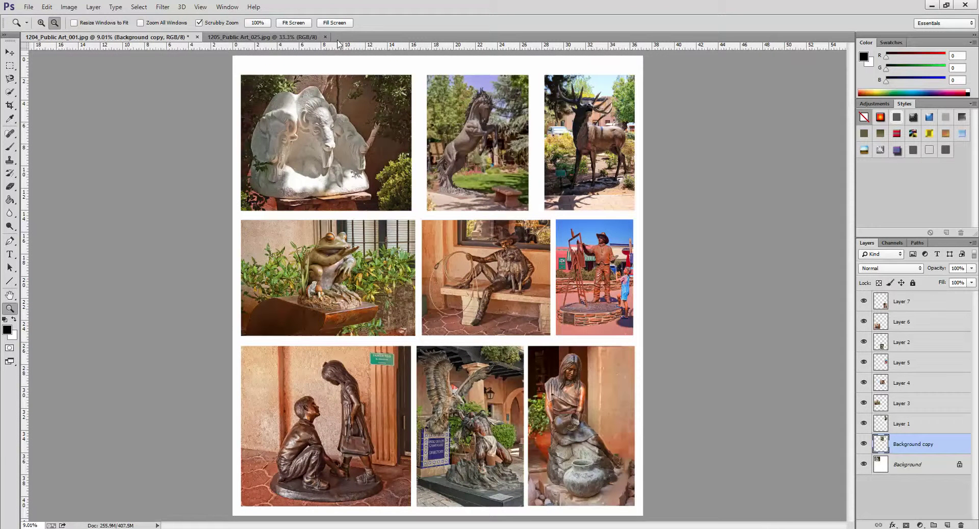
Draw a text box across the top margin holding the title 'Public Art in Sedona'.
click(9, 256)
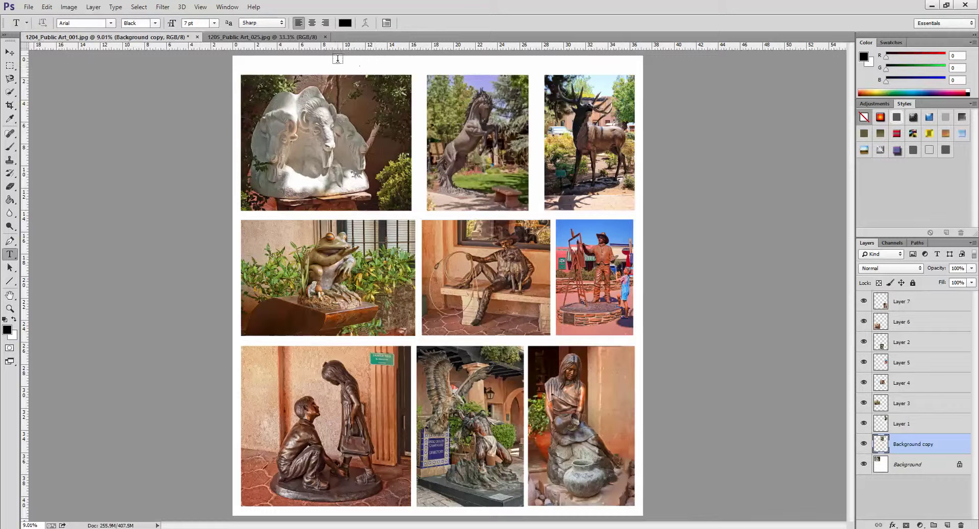
drag(338, 59, 530, 70)
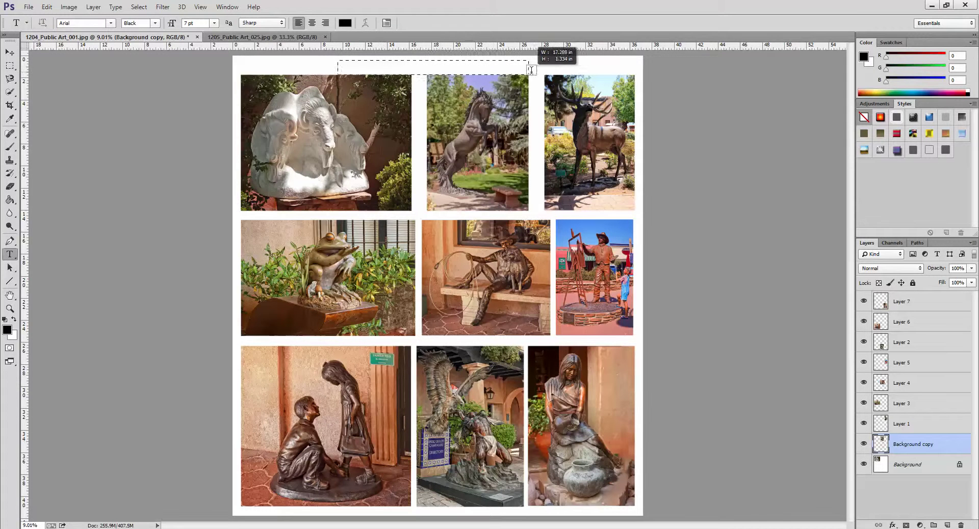
drag(531, 69, 581, 74)
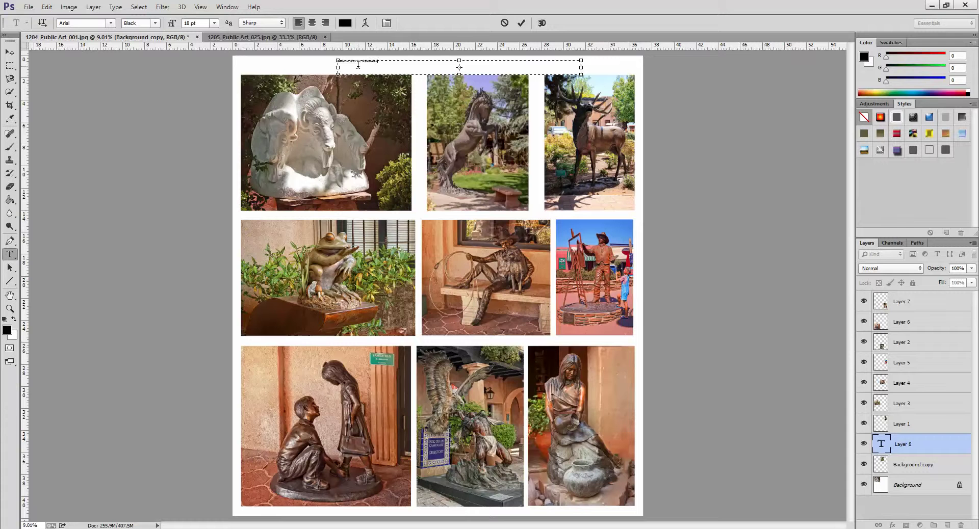
drag(378, 62, 335, 62)
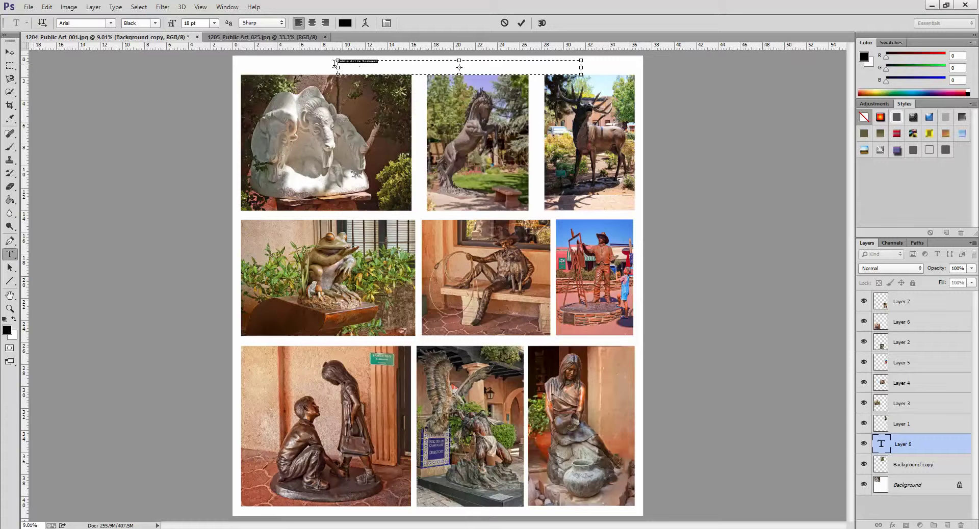
Set the title to 72 pt, remove the stray extra 'a', and centre-align it.
click(214, 24)
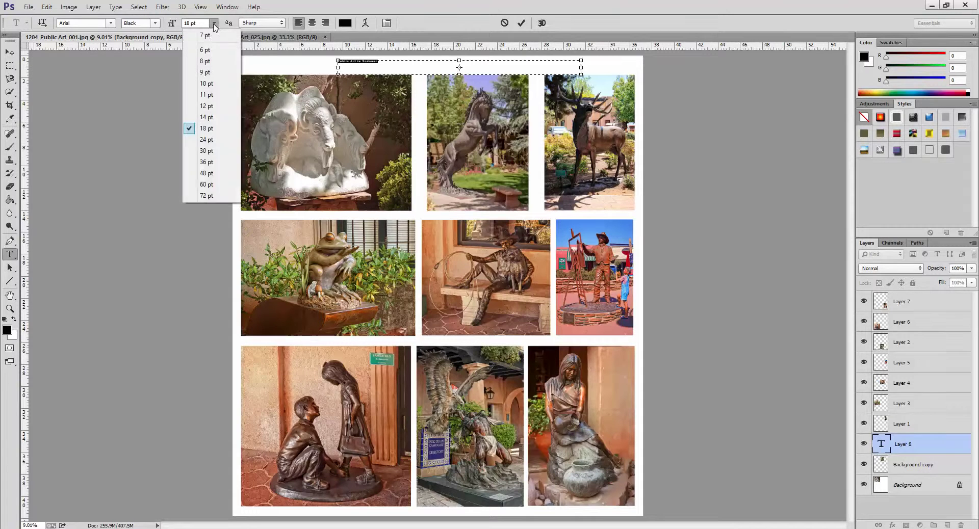
click(207, 184)
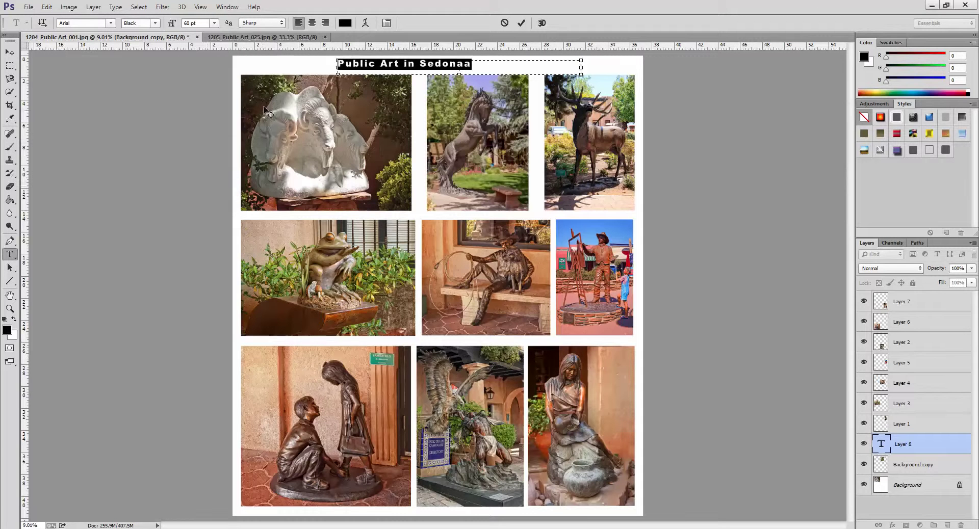
click(214, 24)
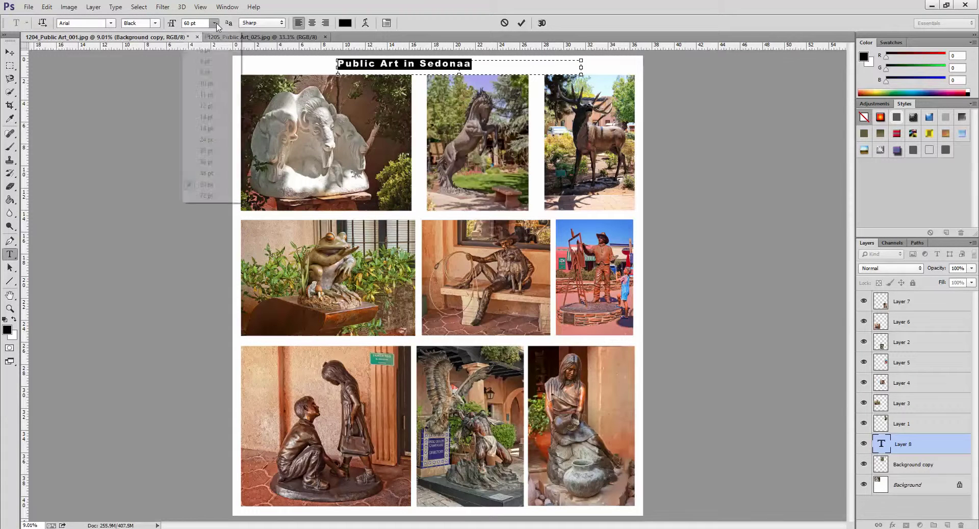
click(206, 196)
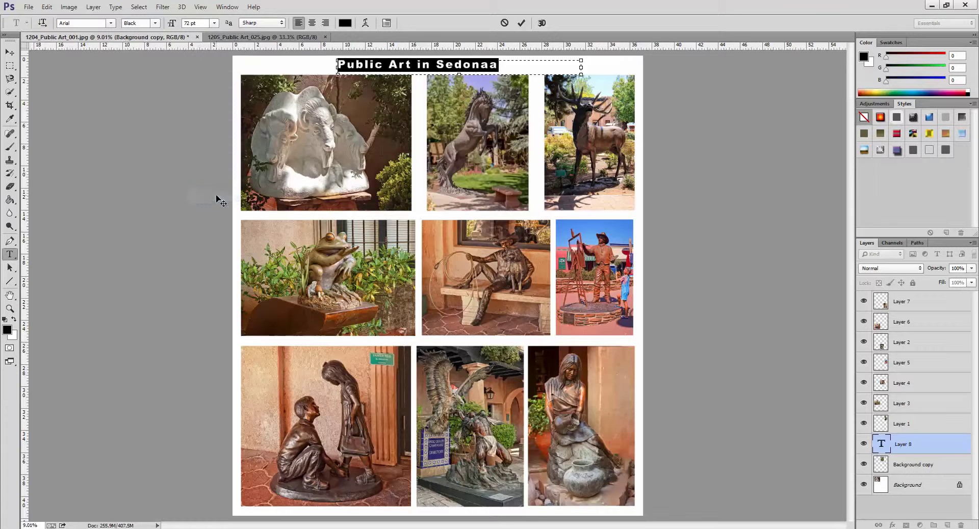
click(492, 67)
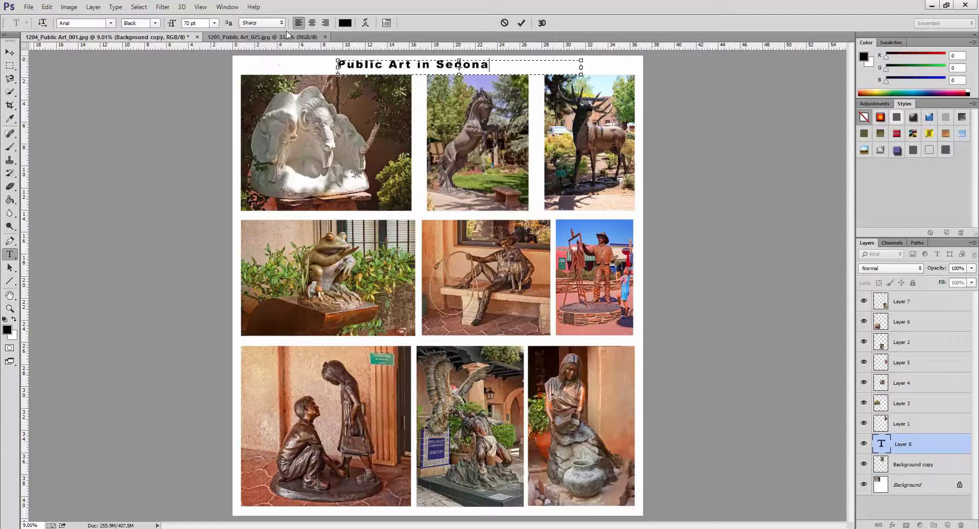
click(312, 23)
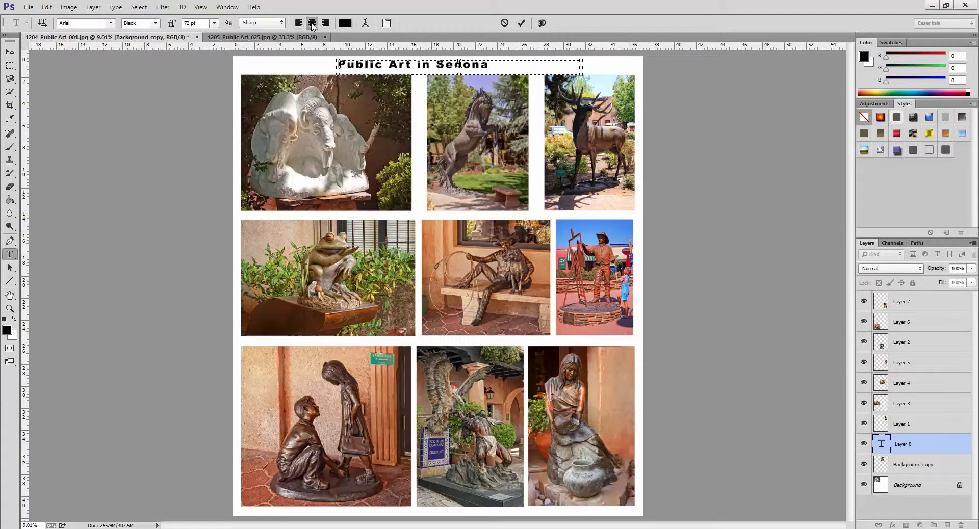
click(521, 23)
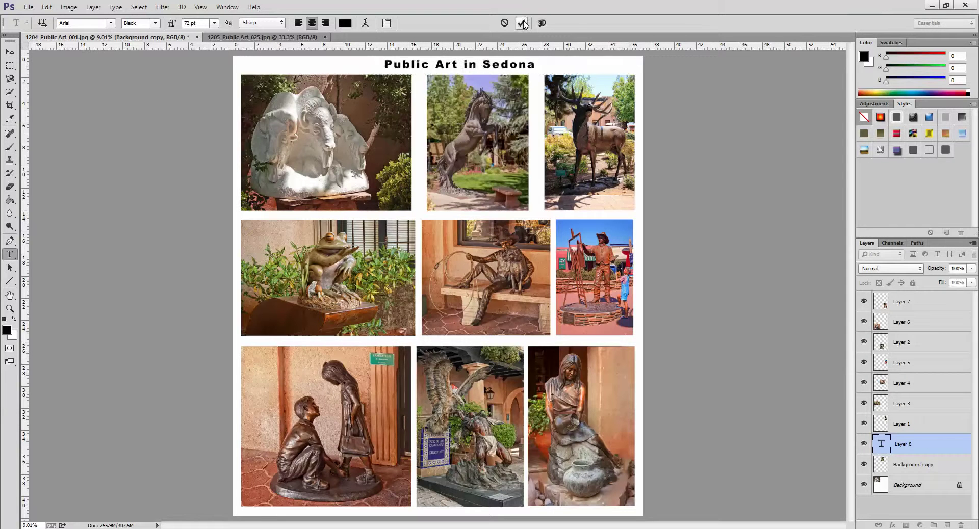